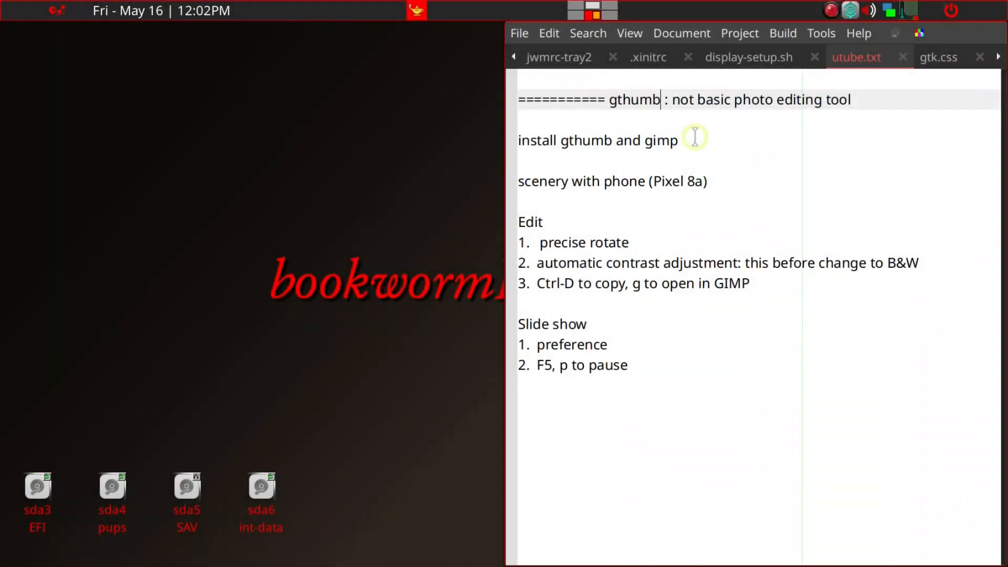
left_click(694, 137)
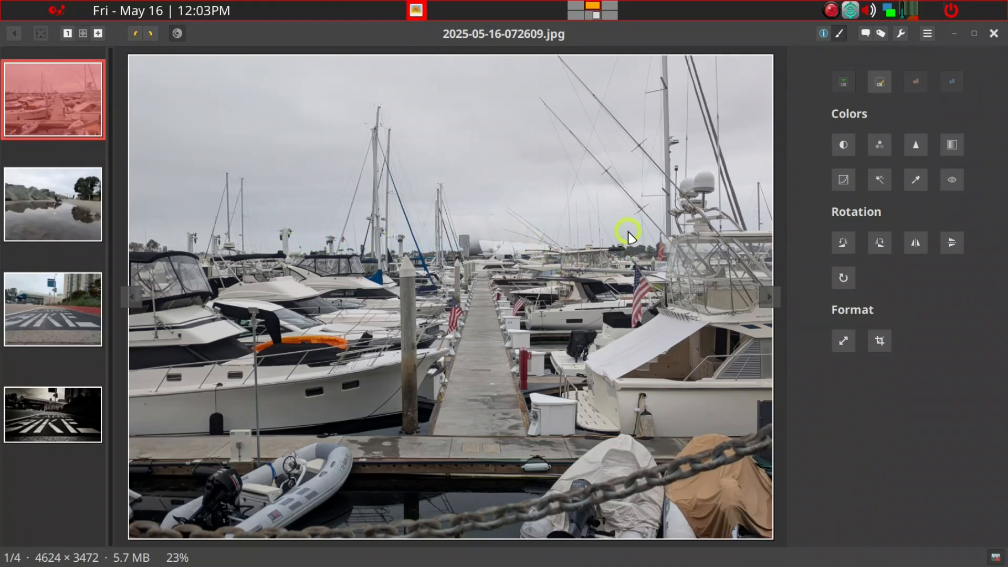
Open the Rotate tool for the marina photo 2025-05-16-072609.jpg.
left_click(844, 279)
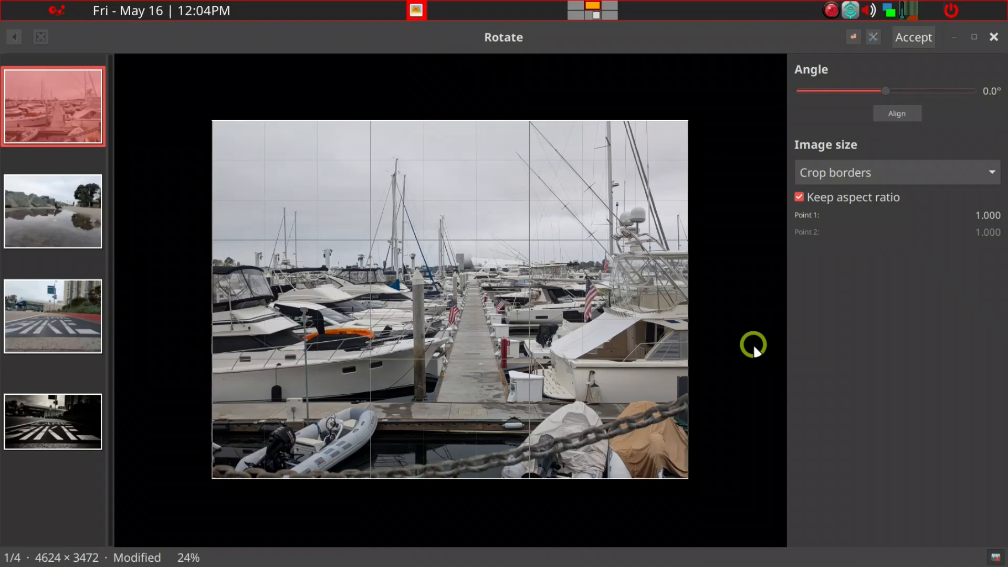
key("Right")
key("Right")
key("Right")
key("Right")
key("Right")
key("Right")
key("Right")
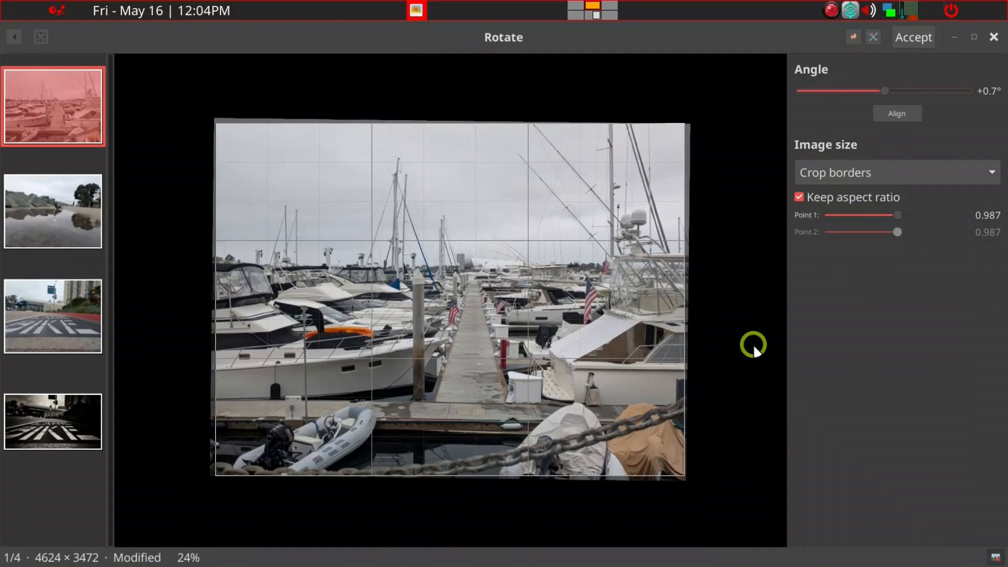
key("Left")
key("Left")
key("Left")
key("Left")
key("Left")
key("Left")
key("Left")
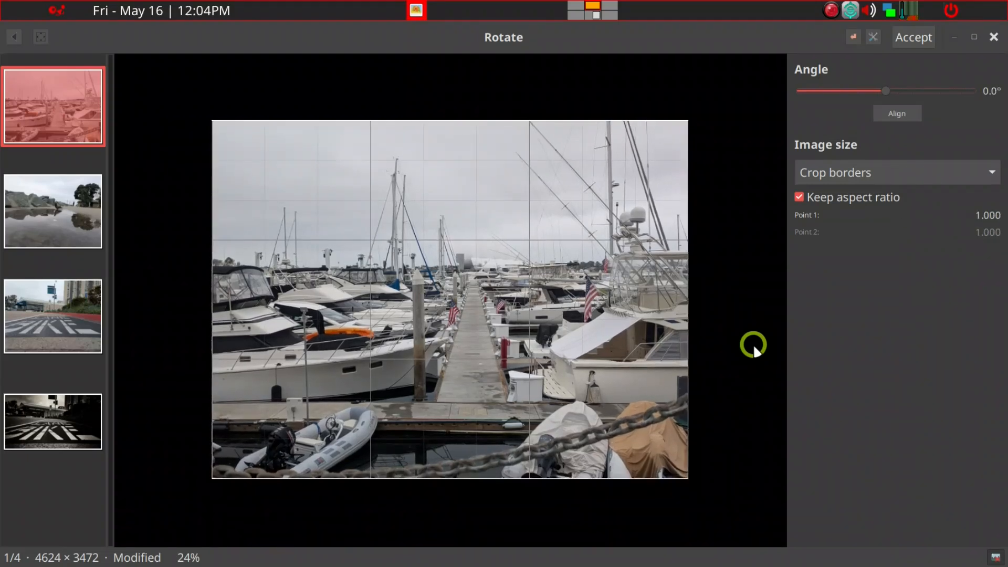
Rotate the marina photo by +1.0° with its borders cropped and aspect ratio kept, and accept the rotation.
key("Right")
key("Right")
key("Right")
key("Right")
key("Right")
key("Right")
key("Right")
key("Right")
key("Right")
key("Right")
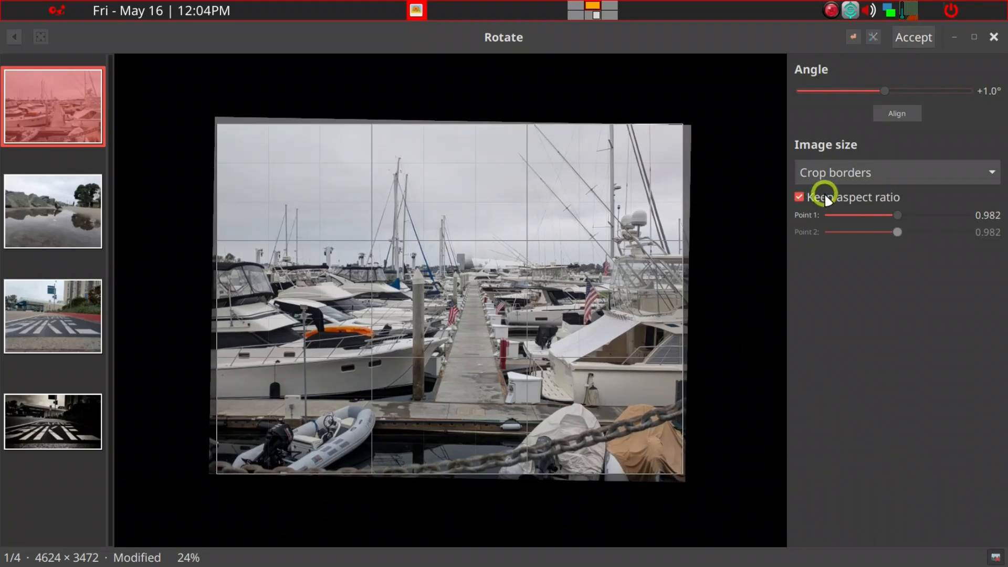
left_click(909, 39)
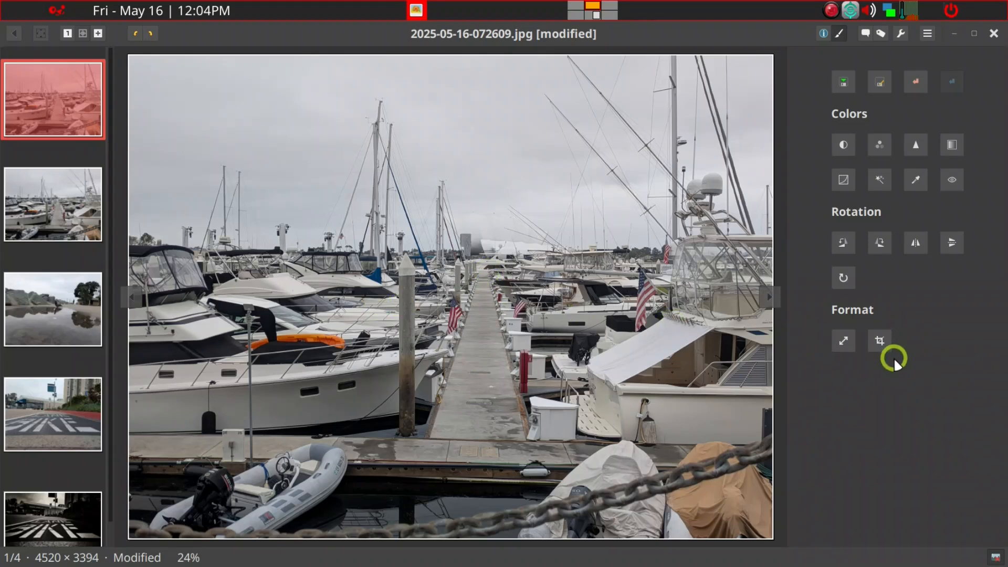
Crop the photo to about 4144 × 2844 pixels at position 375, 264, starting from the maximized selection with no fixed aspect ratio.
left_click(880, 340)
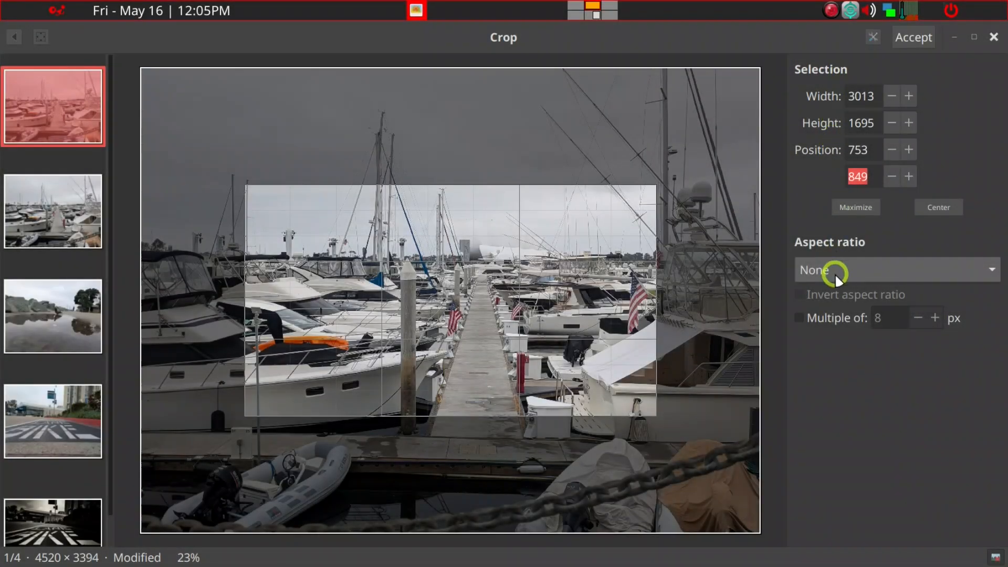
left_click(853, 206)
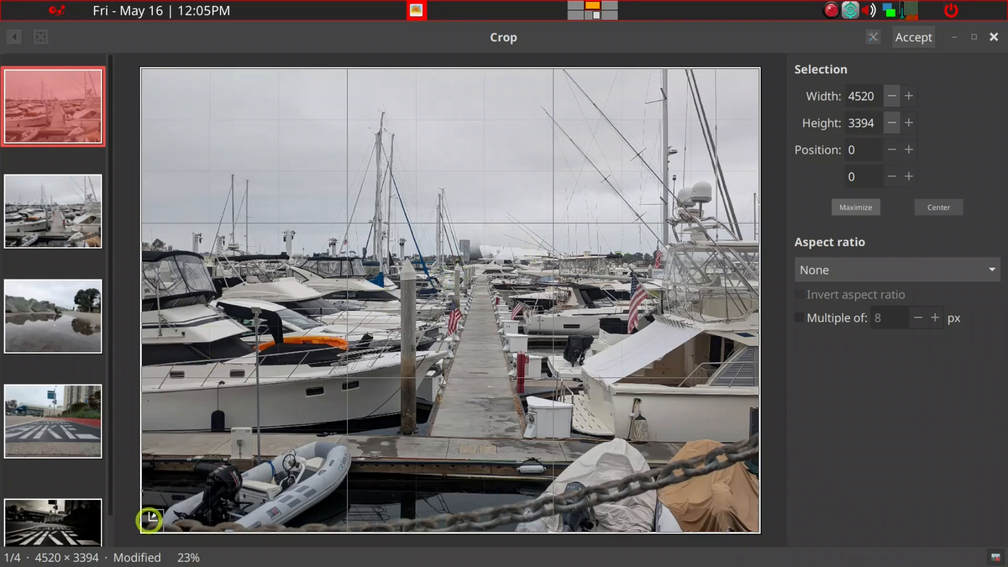
left_click_drag(150, 515, 189, 485)
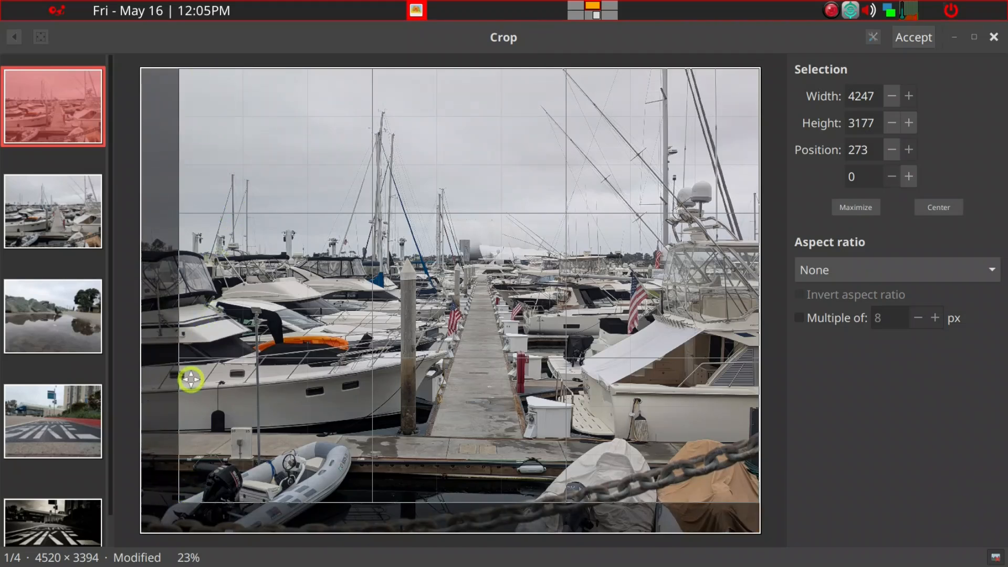
left_click_drag(193, 471, 206, 460)
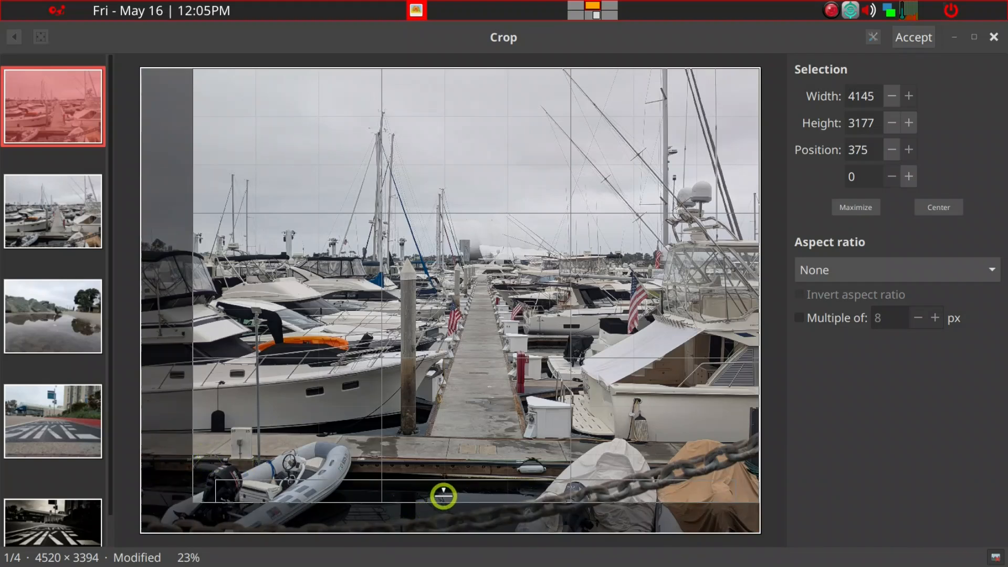
left_click_drag(448, 490, 448, 481)
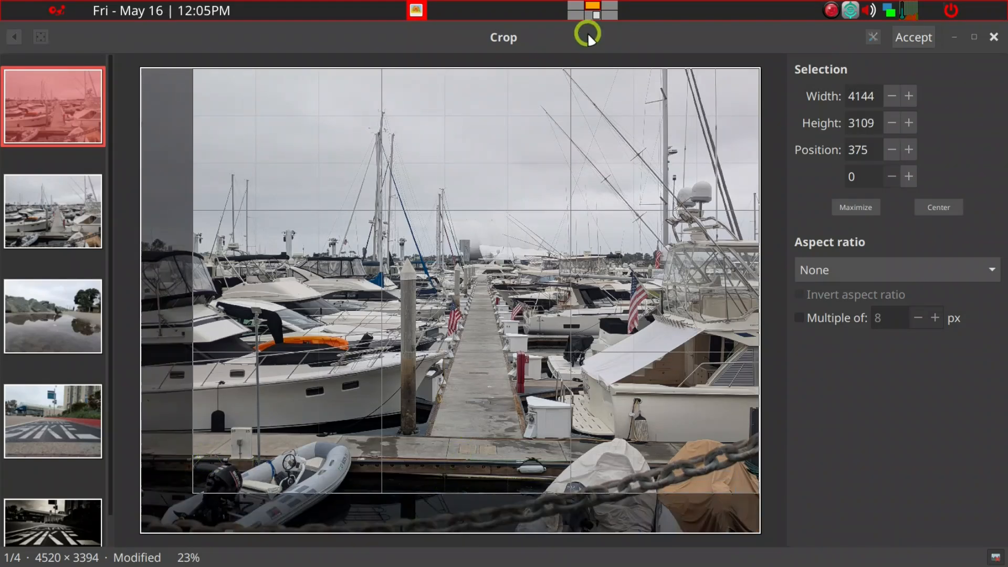
left_click_drag(519, 85, 513, 121)
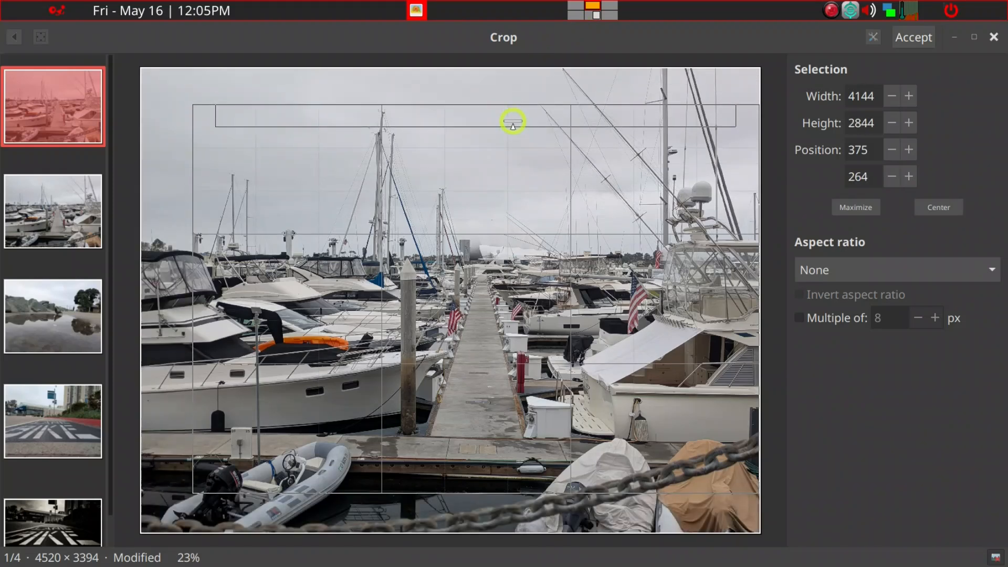
left_click_drag(513, 122, 512, 122)
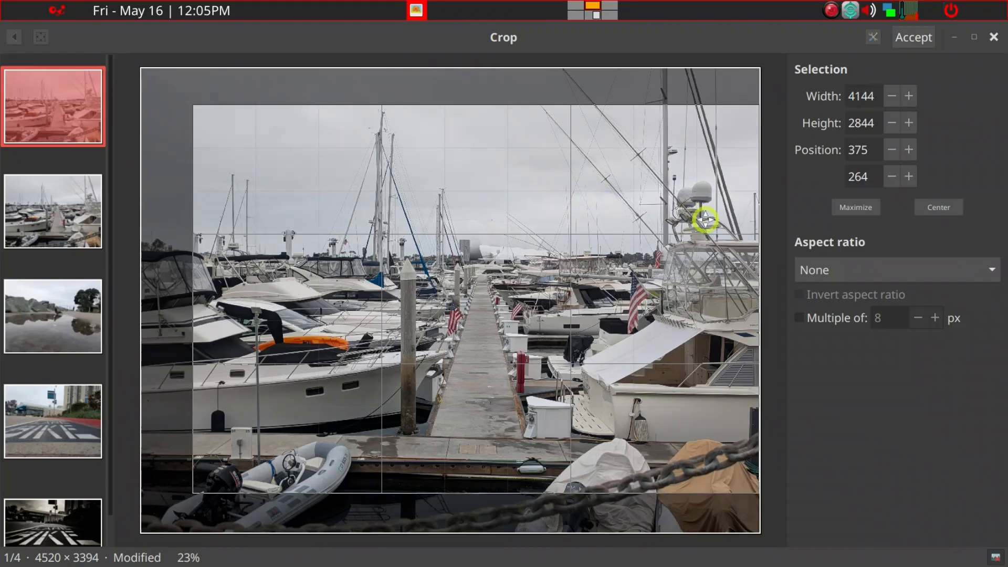
left_click(918, 38)
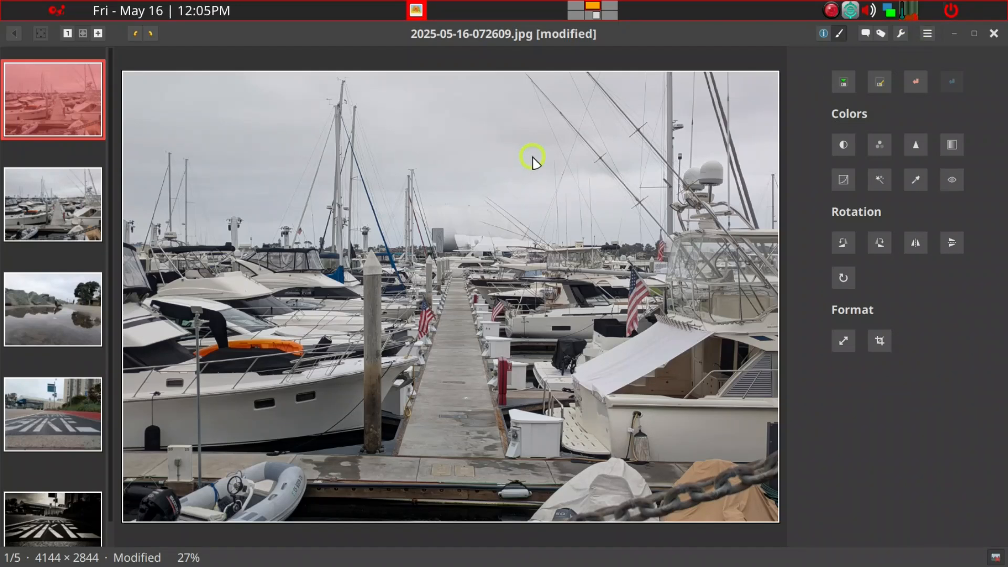
Compare the Stretch and Equalize contrast presets with the original photo, and apply the Uniform contrast adjustment.
left_click(845, 147)
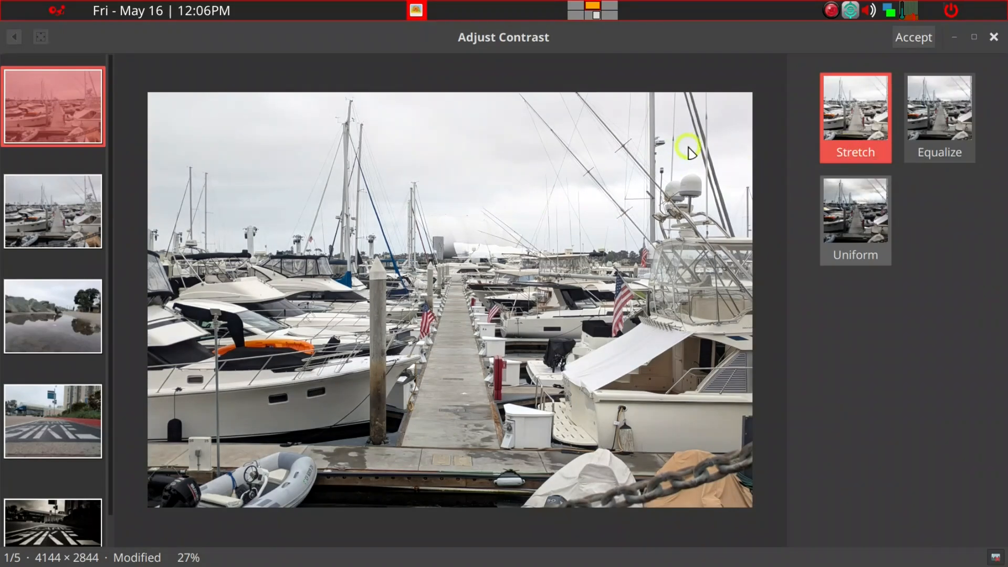
left_click(863, 125)
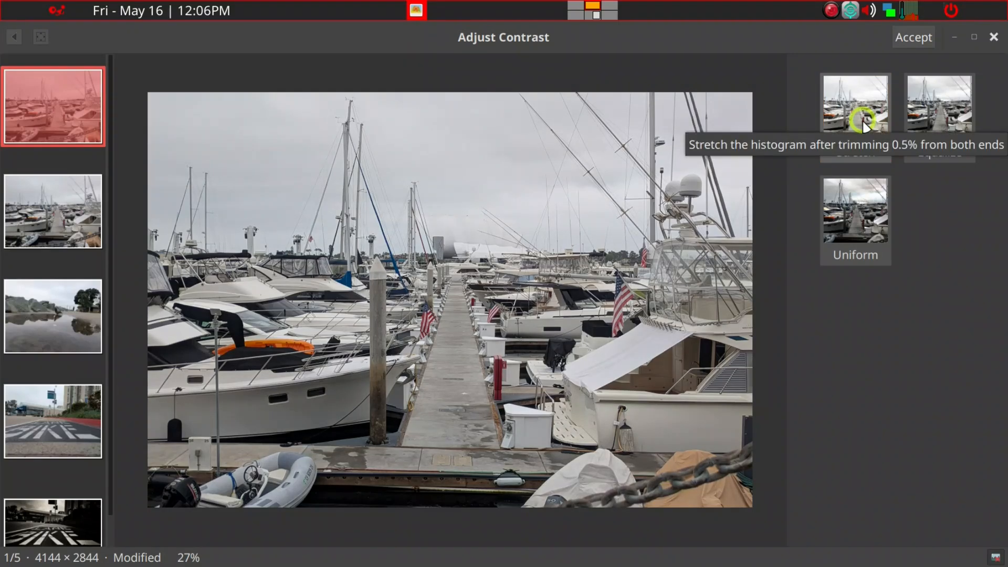
left_click(863, 125)
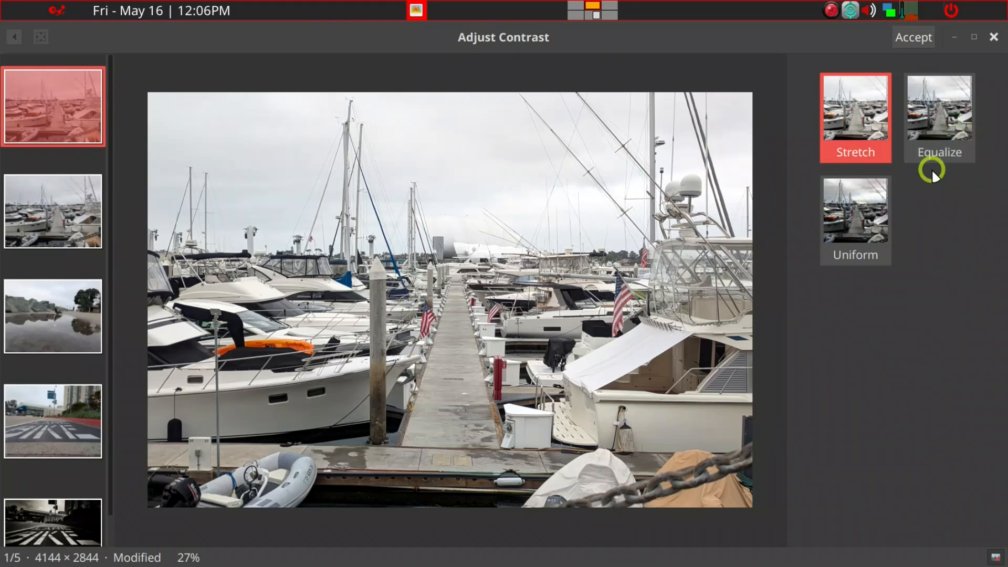
left_click(935, 125)
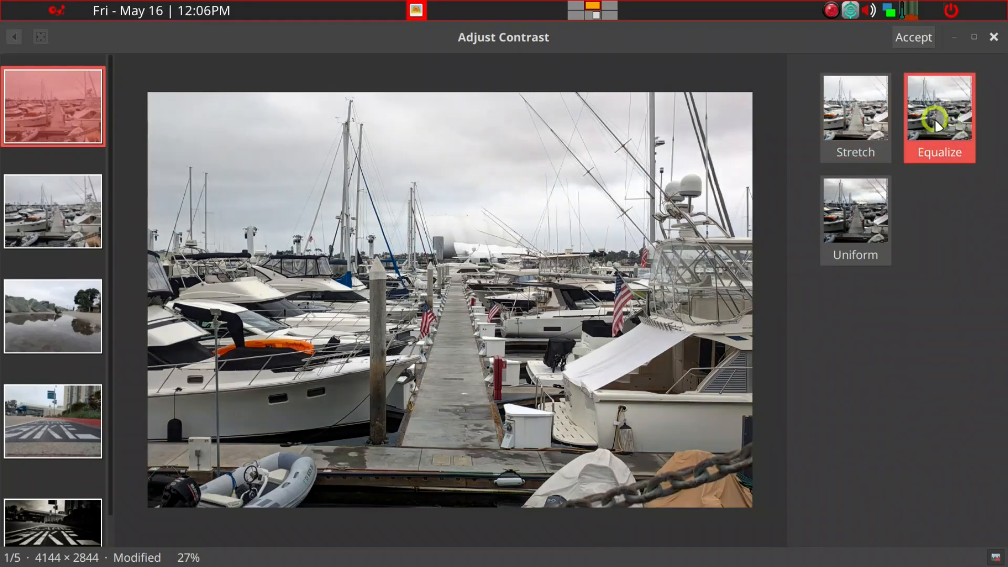
left_click(934, 119)
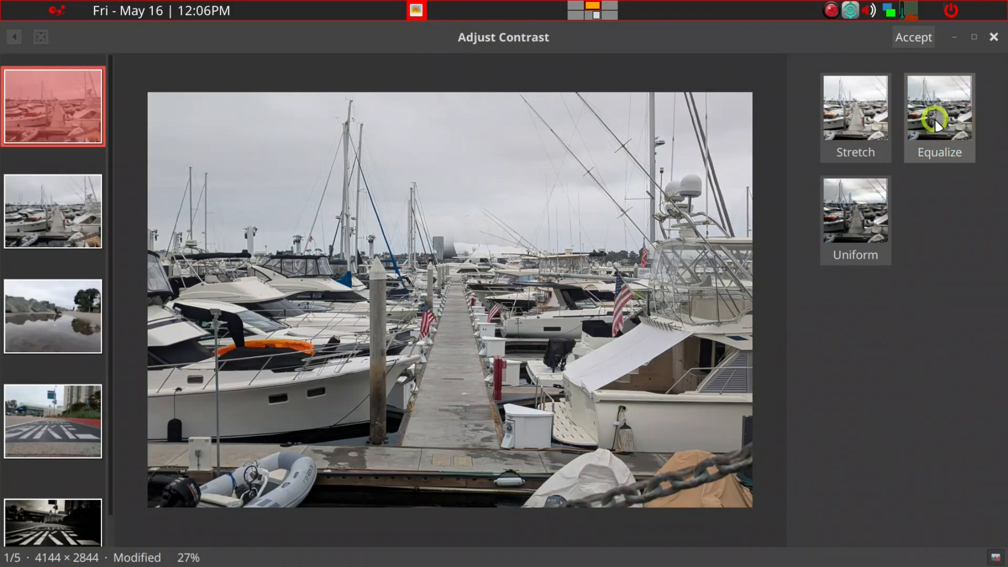
left_click(937, 124)
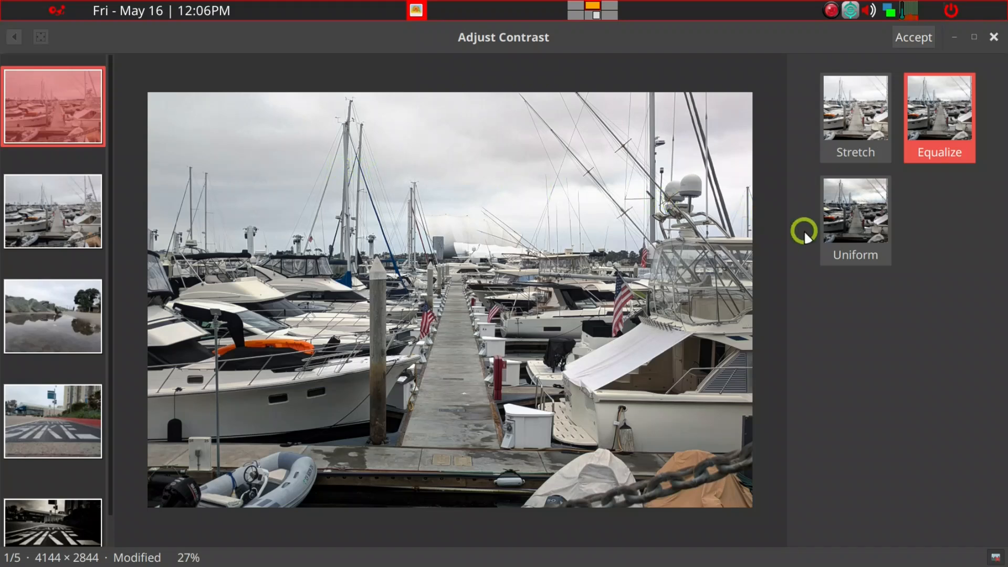
left_click(861, 222)
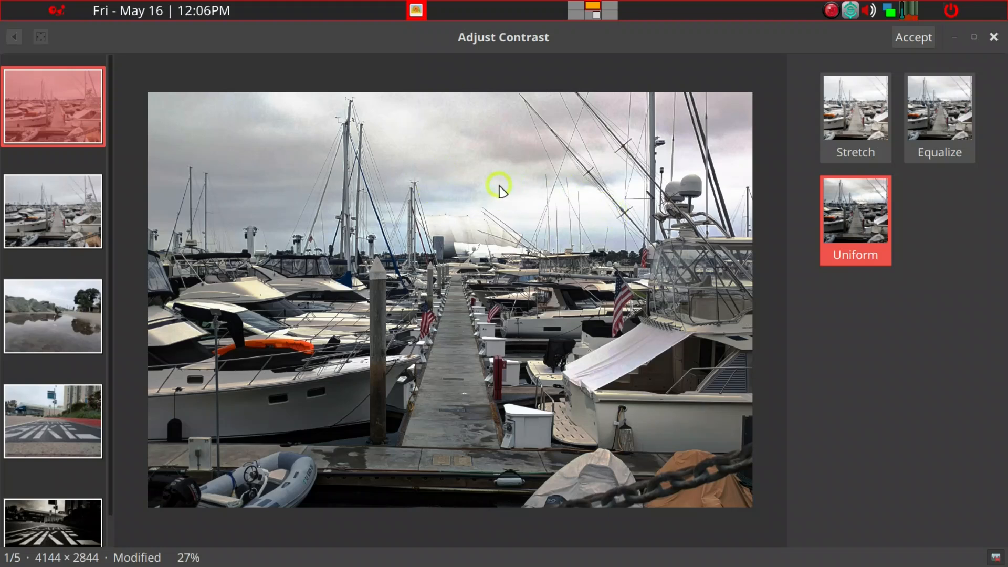
left_click(904, 40)
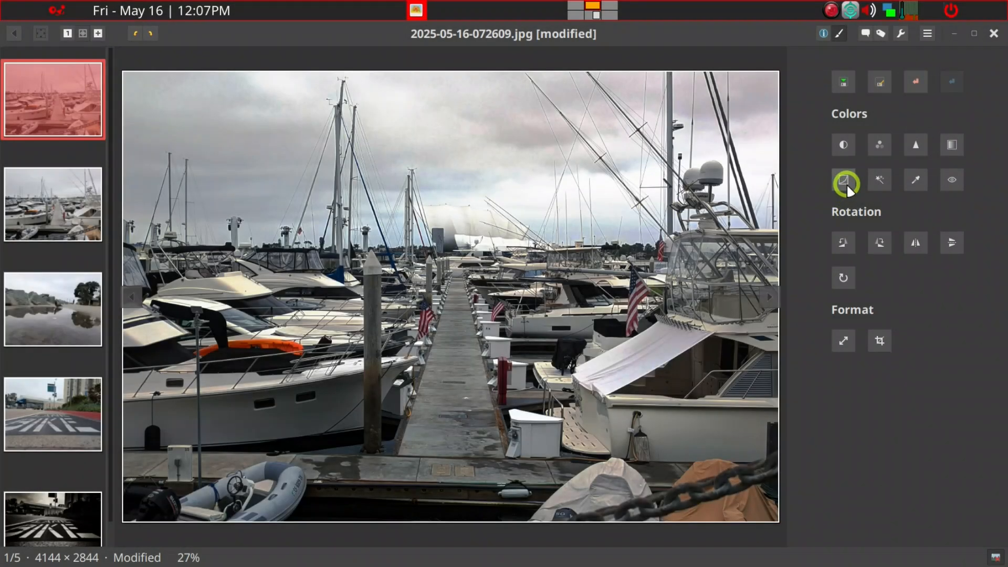
Darken the photo with a Value curve, adding a slightly lowered shadow point and a highlight point at about 205, 150, and accept it.
left_click(846, 179)
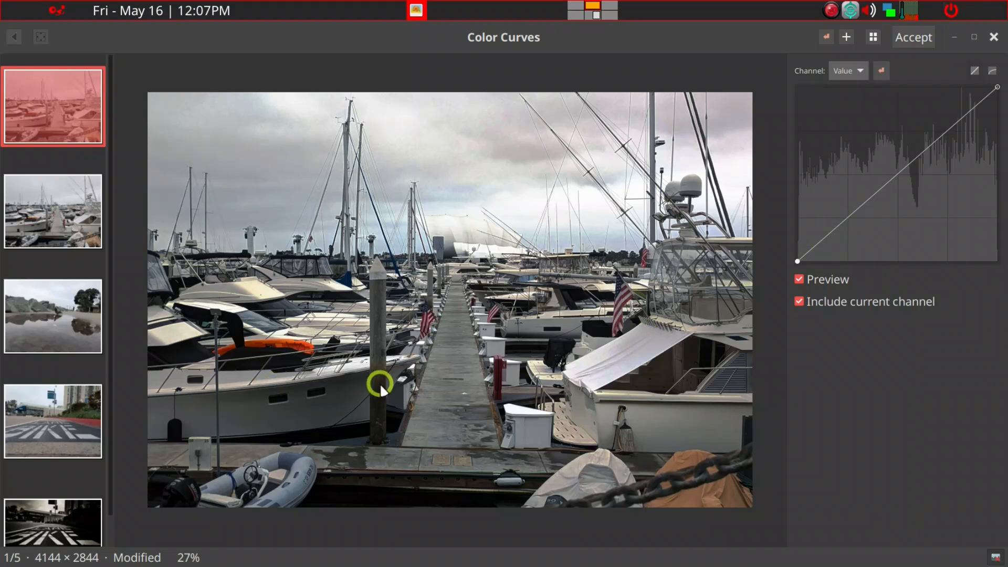
left_click(846, 228)
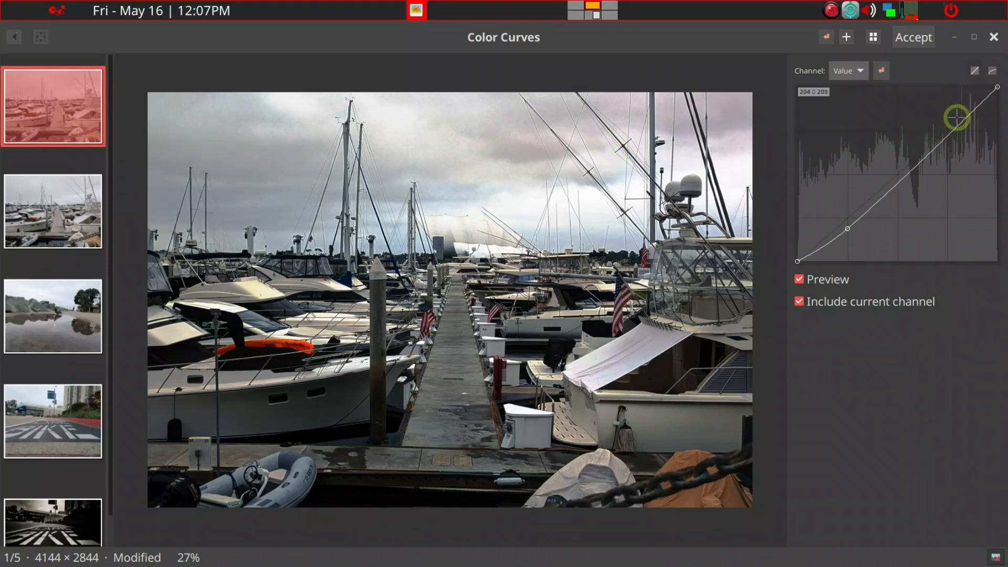
left_click(954, 118)
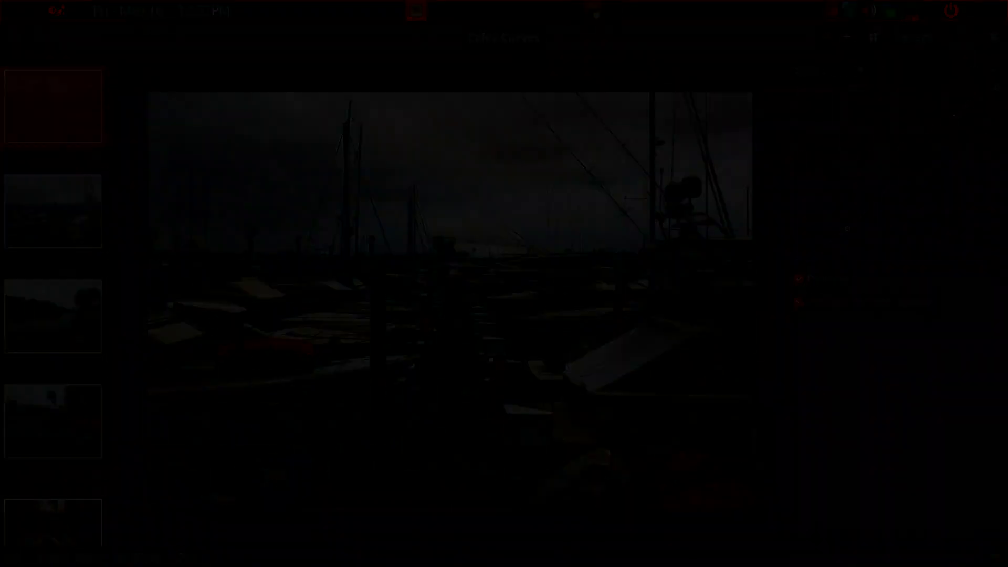
left_click_drag(951, 152, 958, 158)
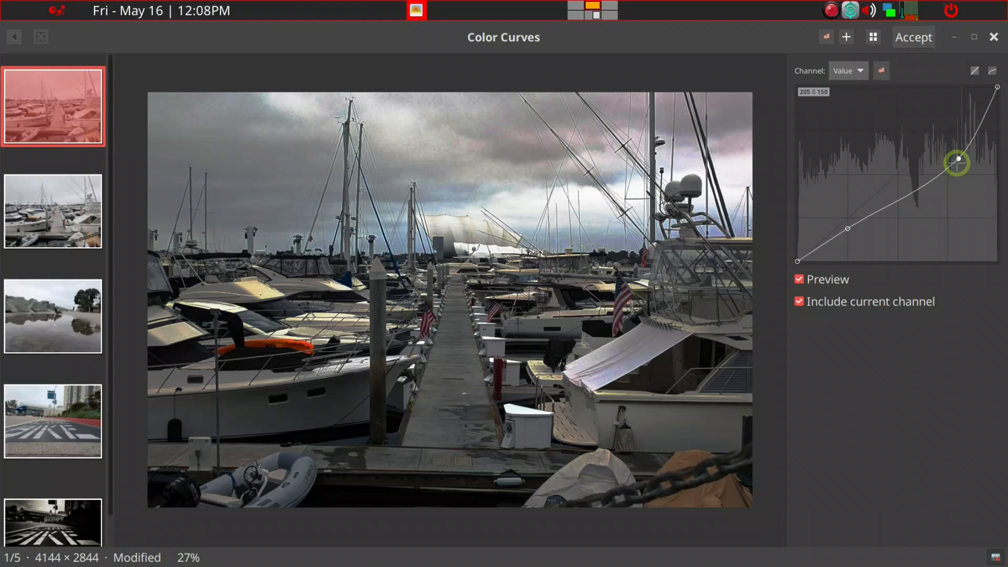
left_click(916, 37)
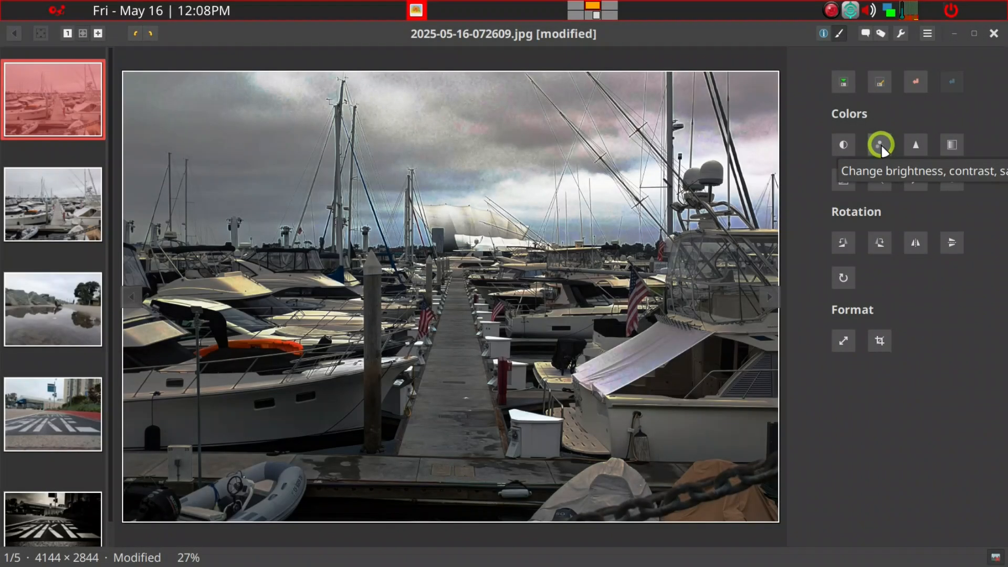
Try the photo's color saturation at -99 and +99, and set it to -6.
left_click(881, 143)
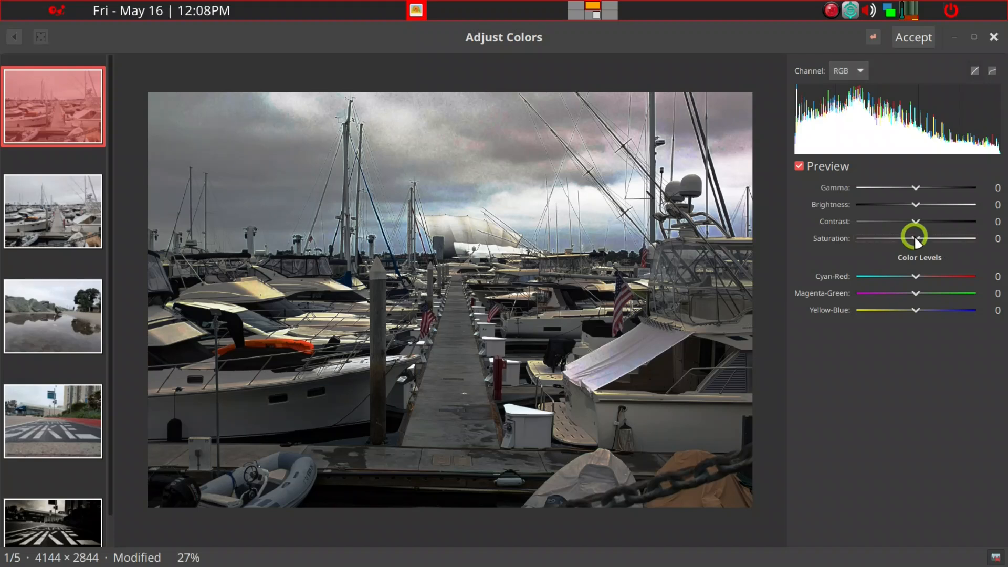
left_click_drag(914, 237, 572, 199)
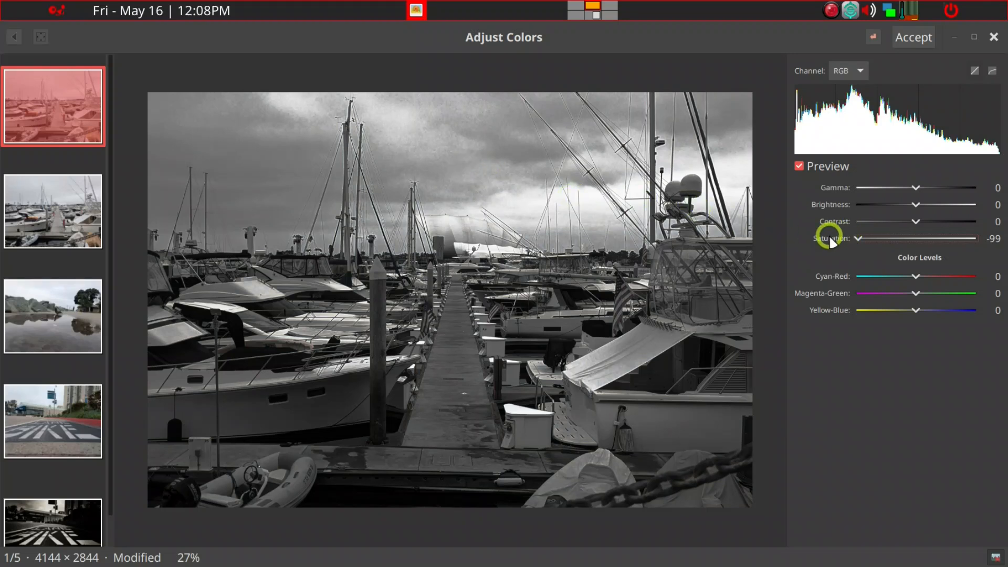
left_click_drag(855, 237, 979, 260)
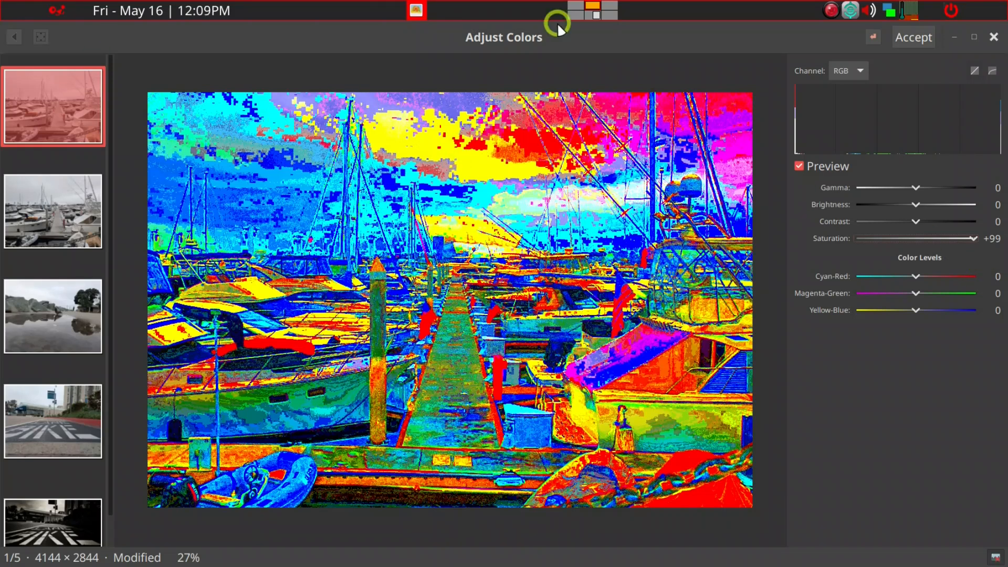
left_click_drag(907, 244, 913, 237)
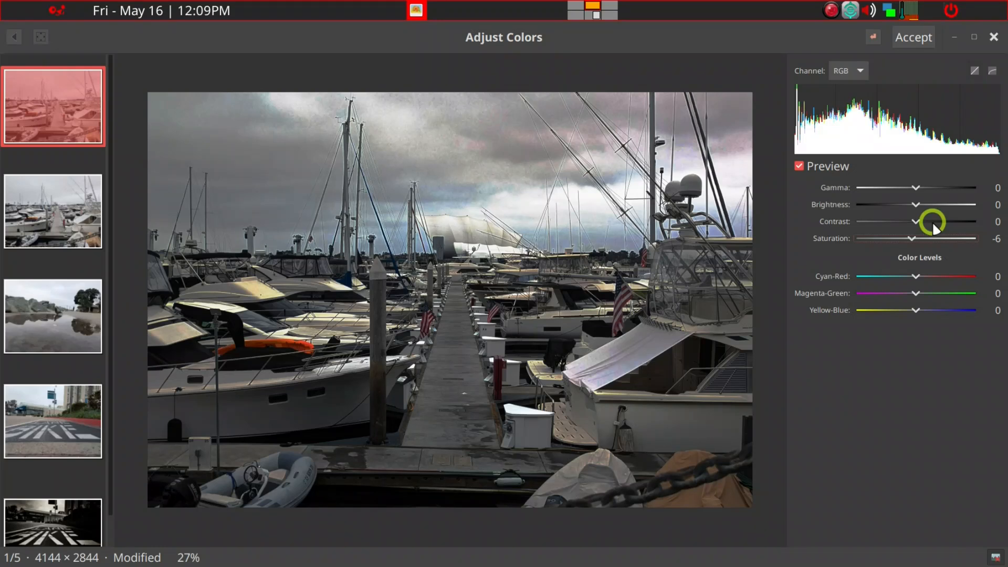
Try raising the marina photo's contrast to +14, and set it to -10.
scroll(934, 215, "up", 4)
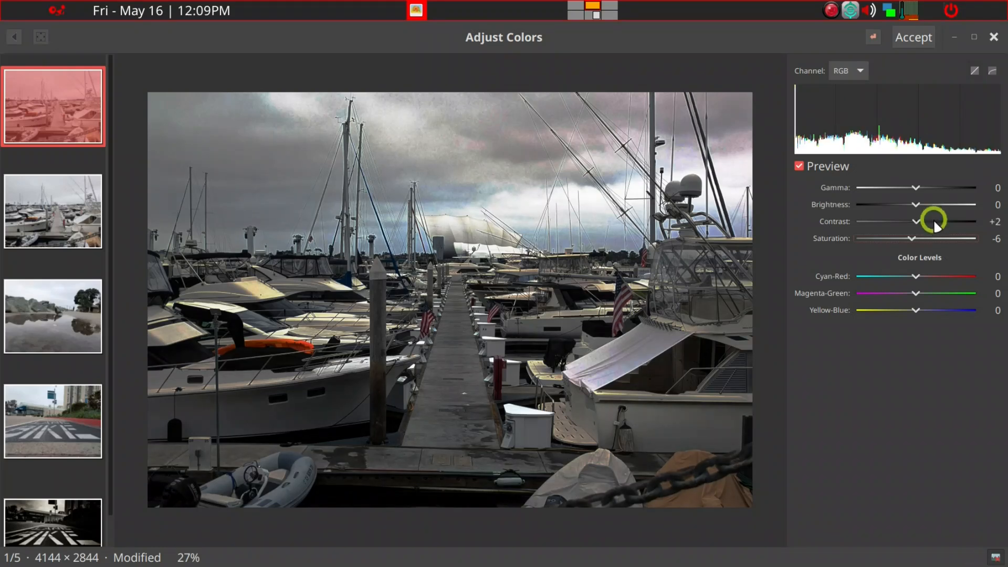
scroll(933, 219, "up", 6)
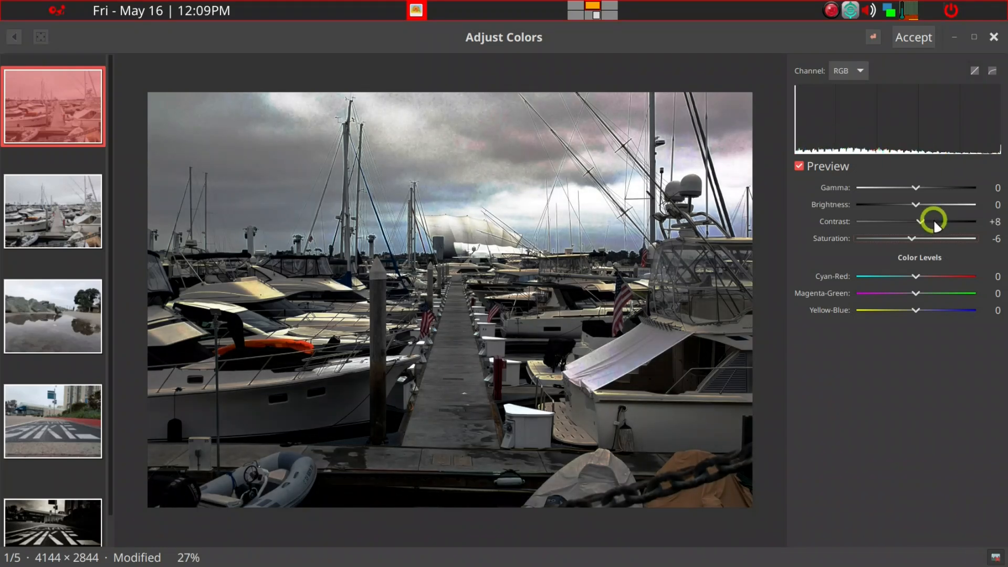
scroll(933, 219, "up", 4)
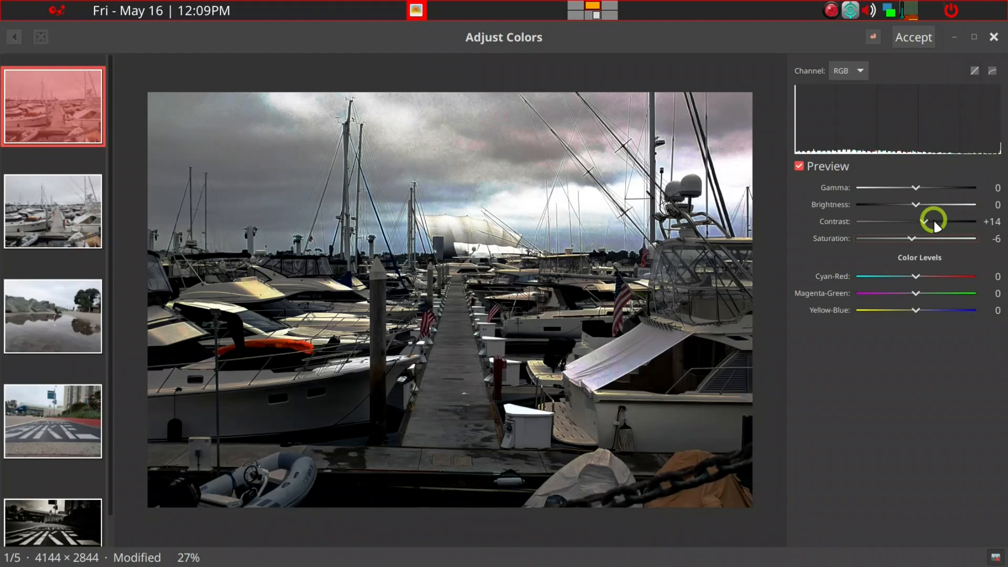
scroll(934, 219, "down", 10)
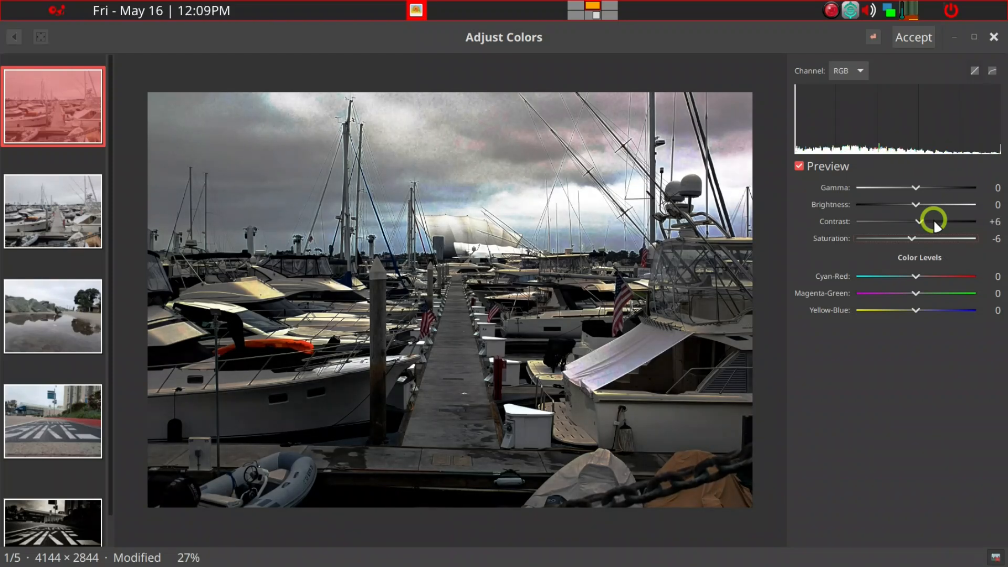
scroll(933, 219, "down", 15)
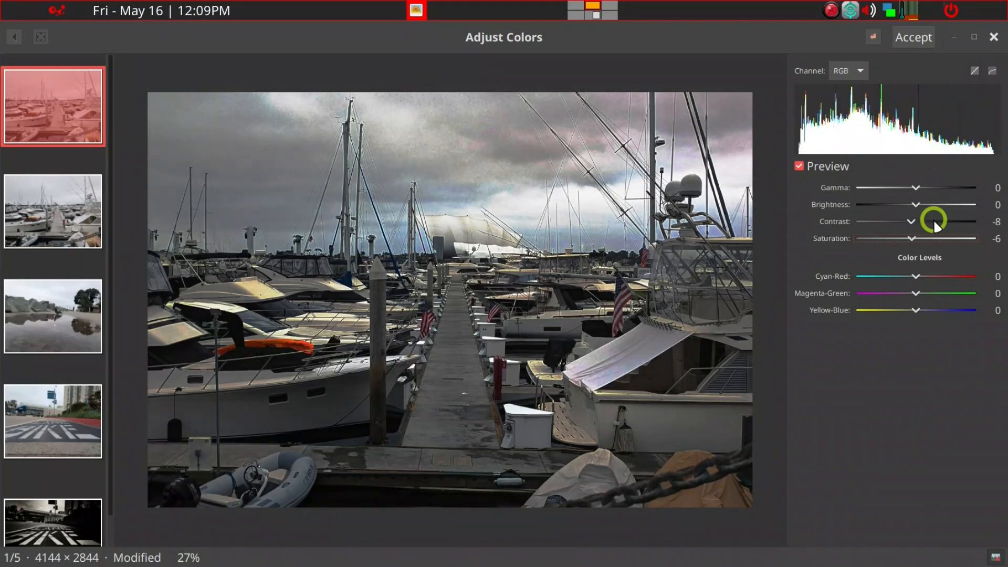
scroll(933, 219, "up", 1)
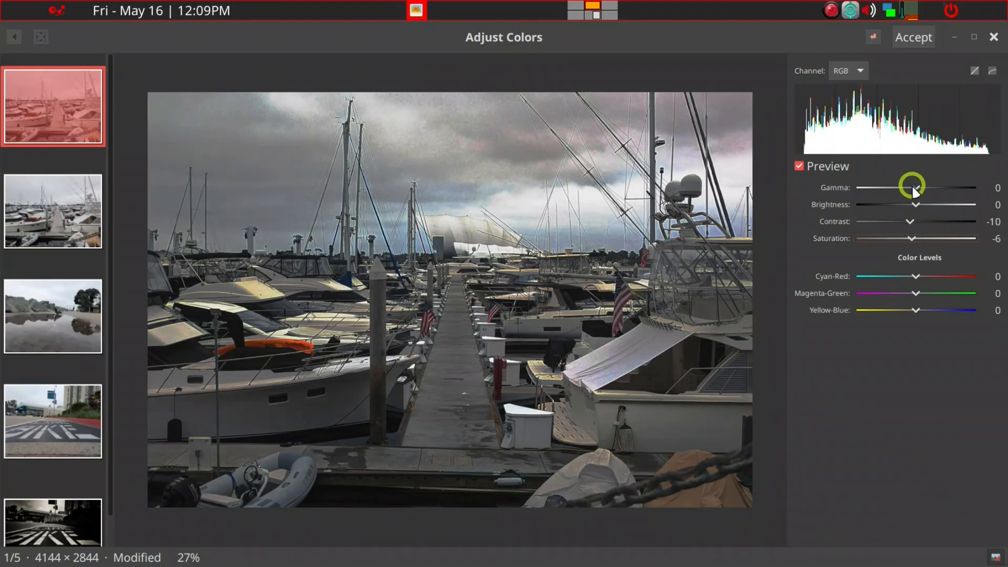
Try the marina photo's gamma at +8, and set it to +4.
scroll(914, 185, "up", 6)
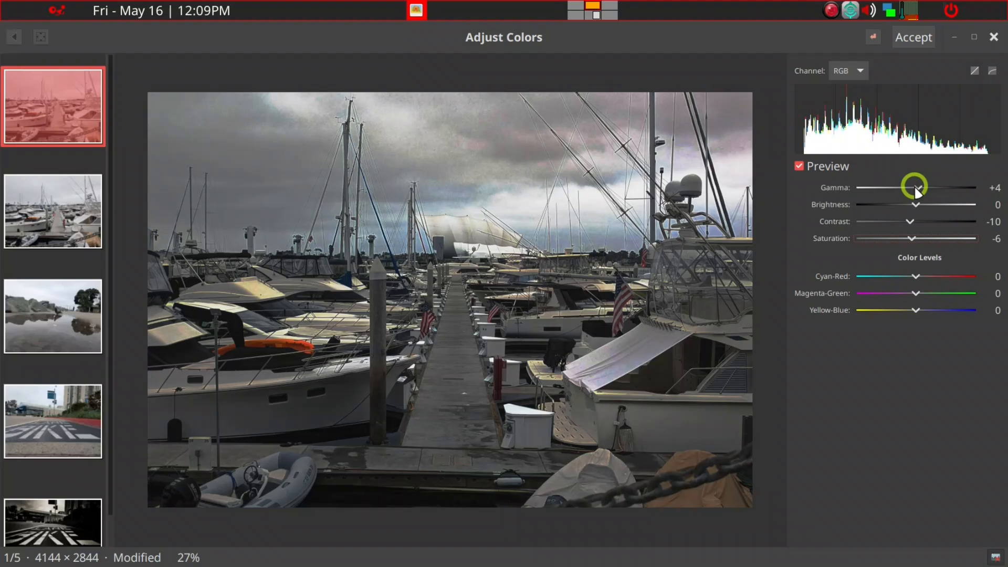
scroll(914, 185, "up", 2)
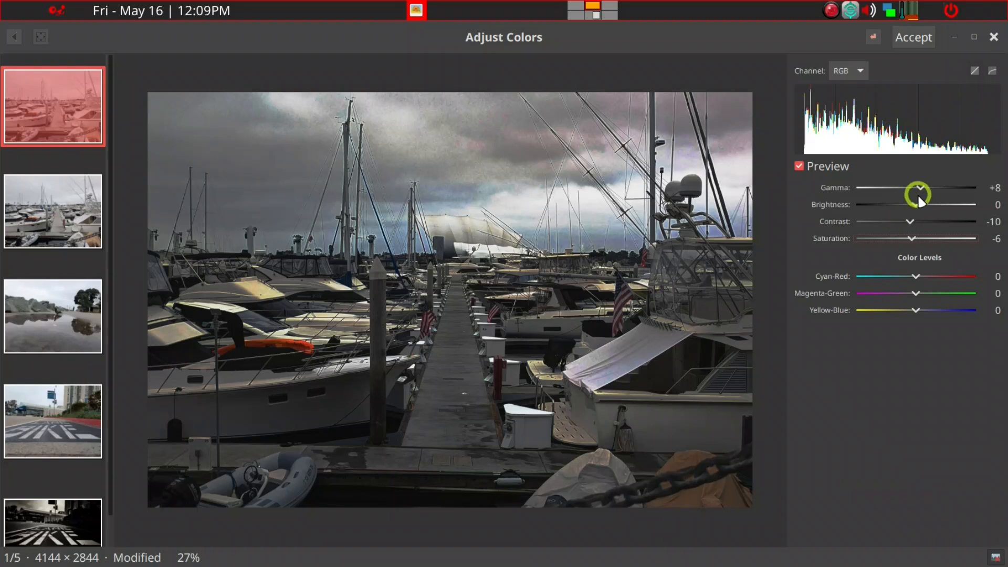
scroll(923, 185, "down", 3)
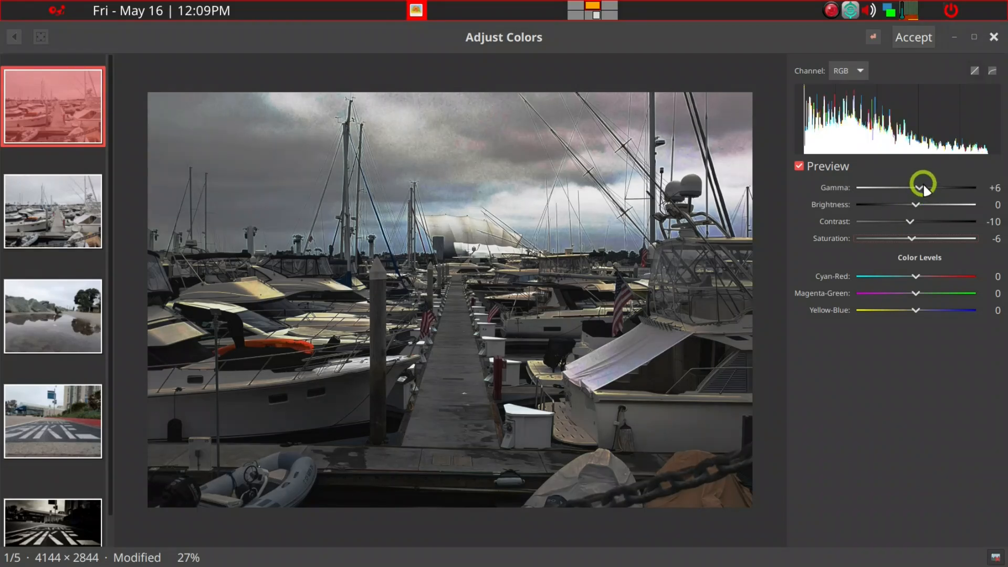
scroll(923, 185, "down", 1)
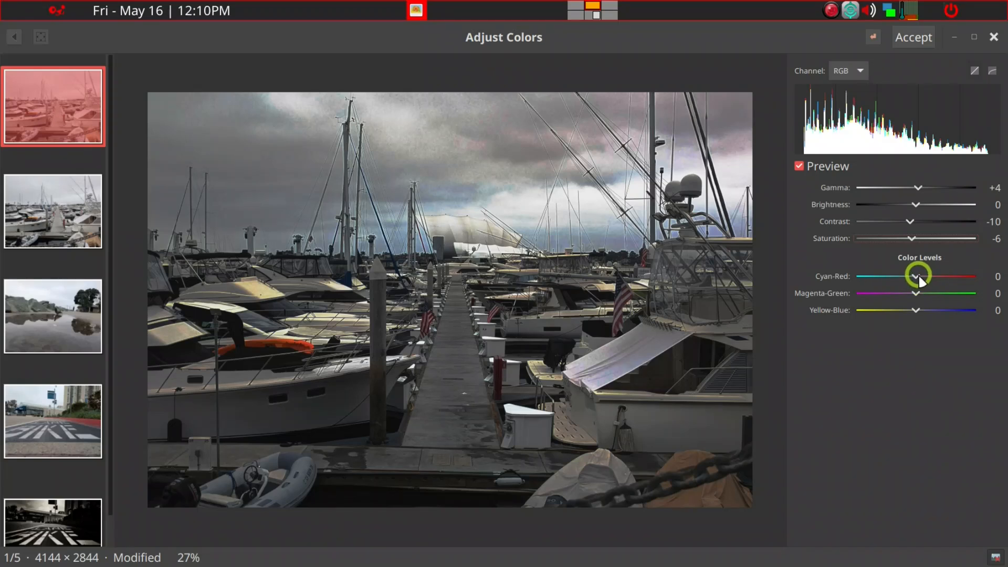
Shift the photo's Cyan-Red color level toward red, to +18.
scroll(916, 275, "up", 5)
scroll(916, 275, "up", 3)
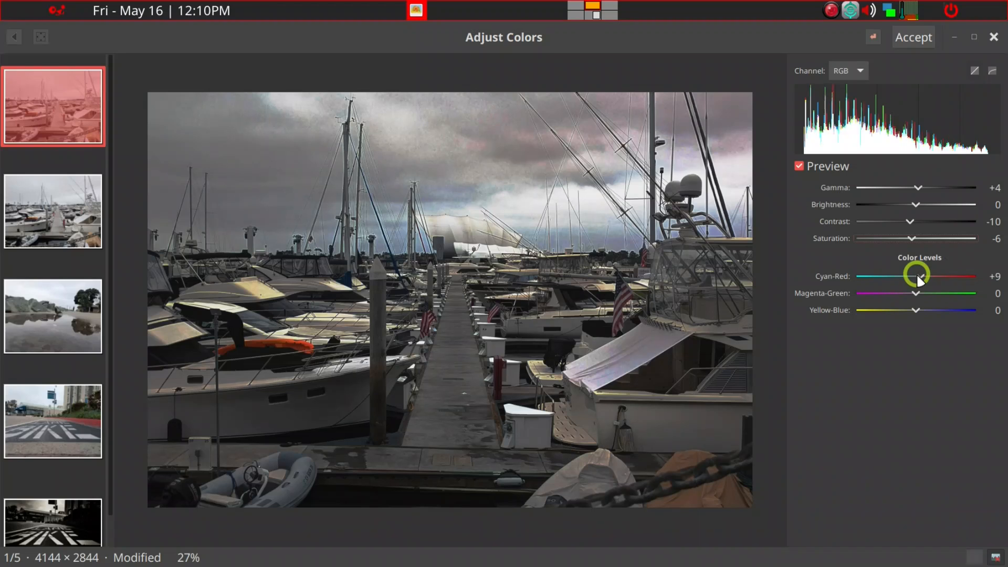
scroll(917, 276, "up", 1)
mouse_move(927, 273)
left_mouse_down()
mouse_move(949, 275)
mouse_move(926, 273)
left_mouse_up()
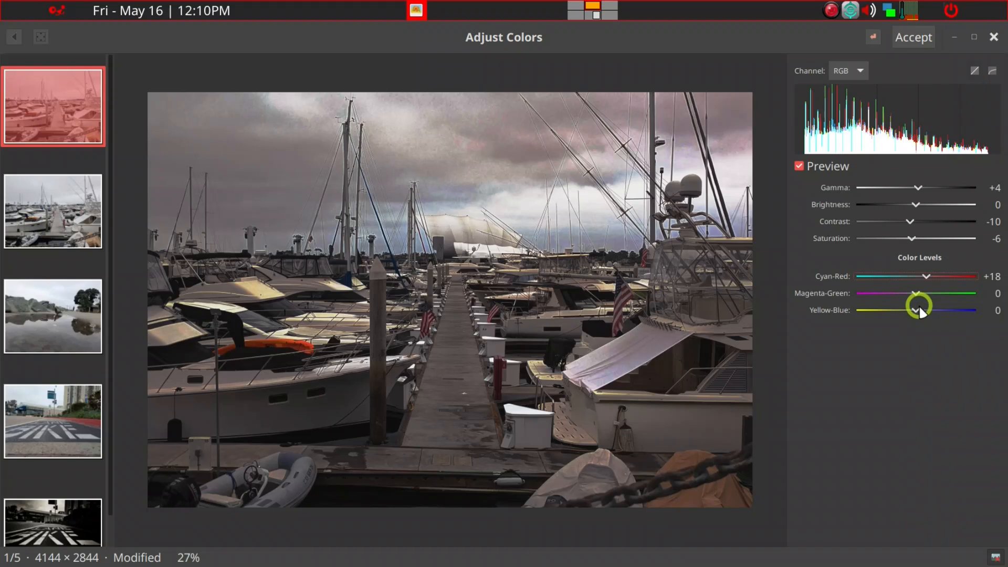
Try the Yellow-Blue level at -10 and readjust it slightly, accepting the color adjustments and saving the marina photo.
scroll(917, 306, "down", 2)
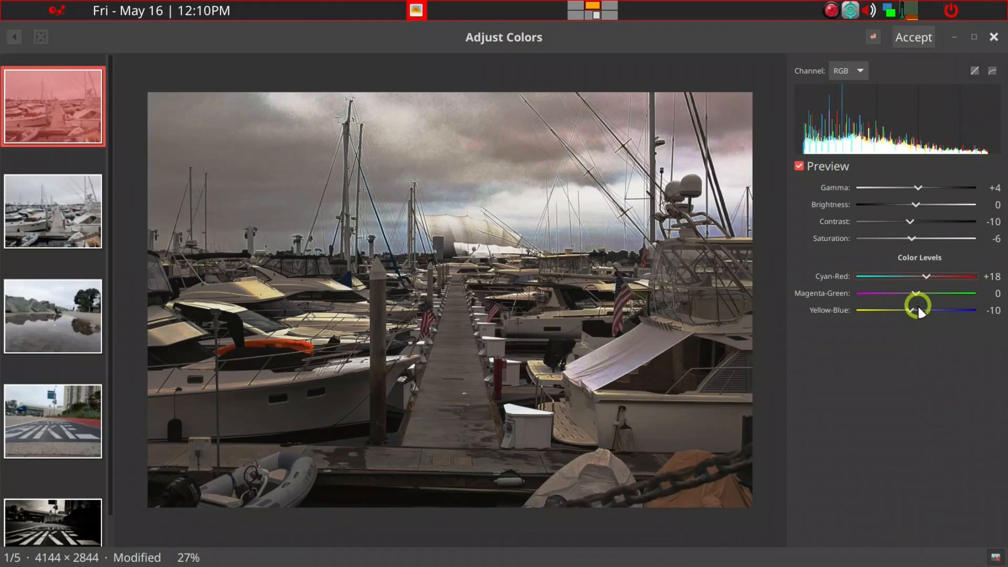
mouse_move(912, 307)
left_mouse_down()
mouse_move(876, 308)
mouse_move(915, 311)
left_mouse_up()
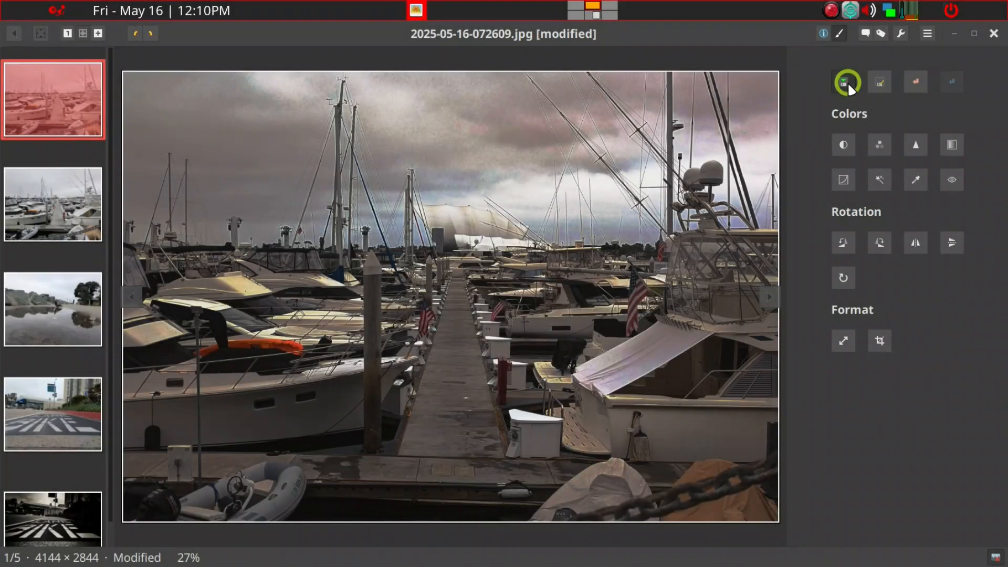
left_click(847, 82)
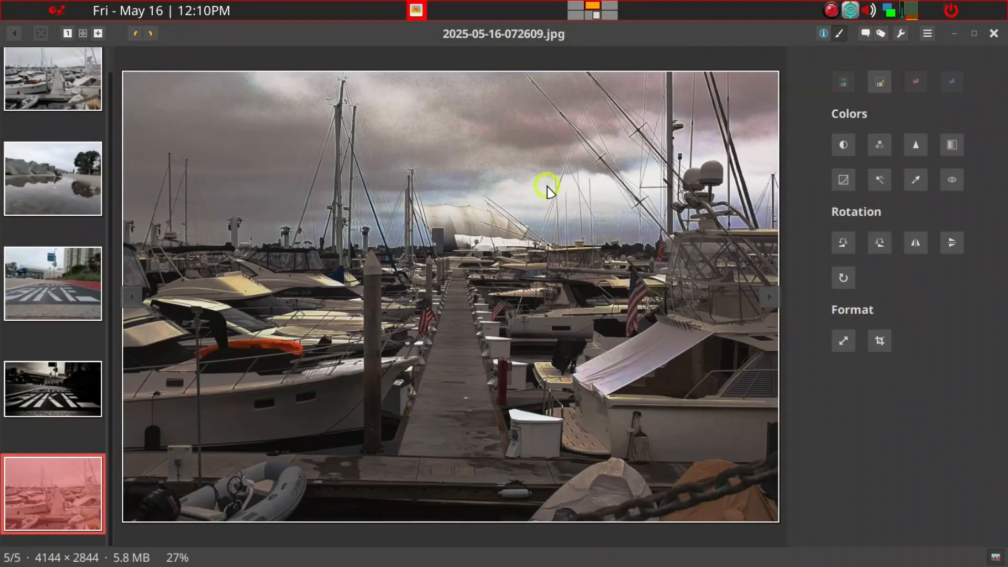
Open the puddle photo with the pigeon and straighten it by -1.7°, cropping the borders and keeping the aspect ratio.
scroll(36, 345, "up", 1)
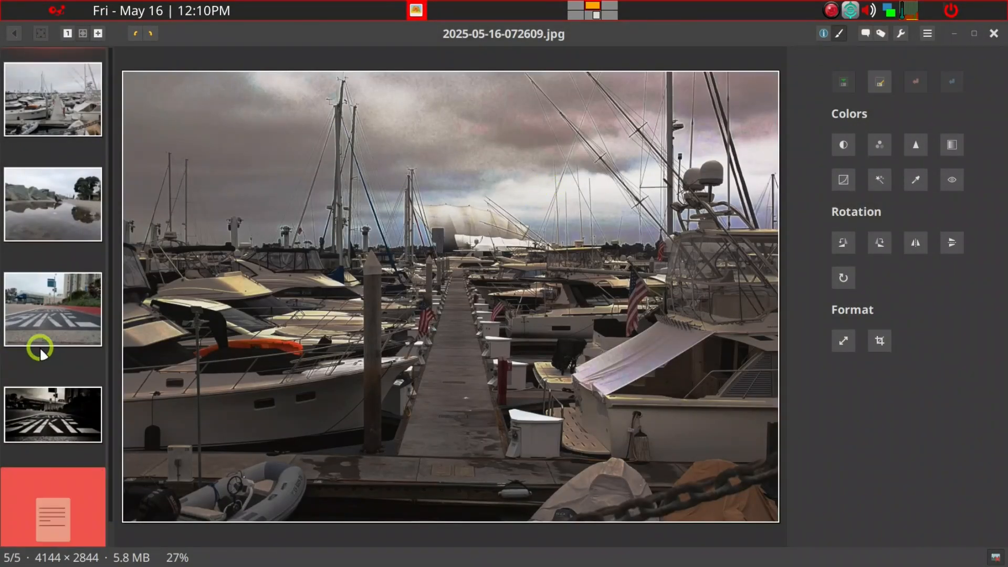
left_click(59, 111)
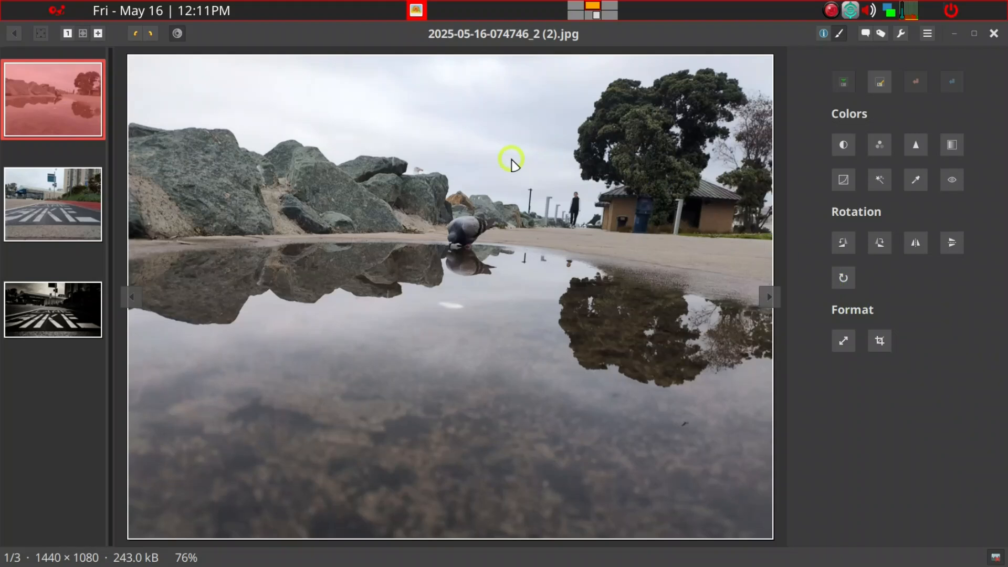
left_click(842, 278)
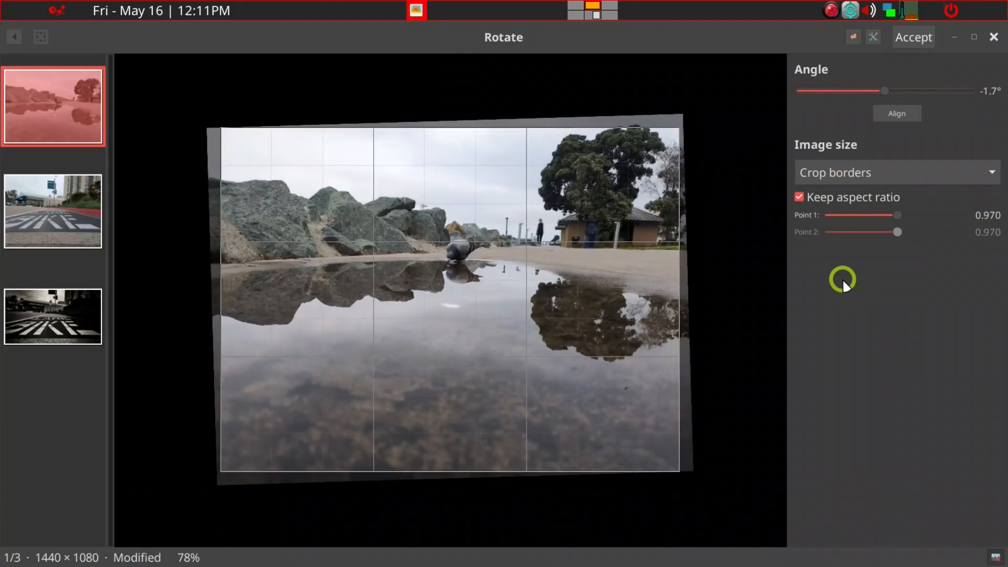
left_click(915, 38)
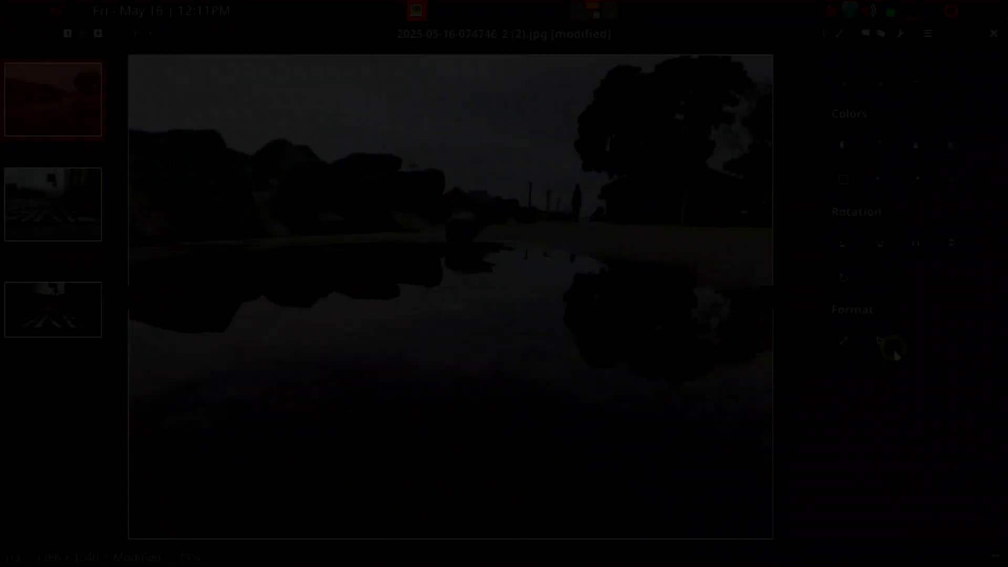
Crop the puddle photo to 16:9 (DVD) at 1386 × 780 pixels from position 0, 0, starting from the maximized selection.
left_click(885, 341)
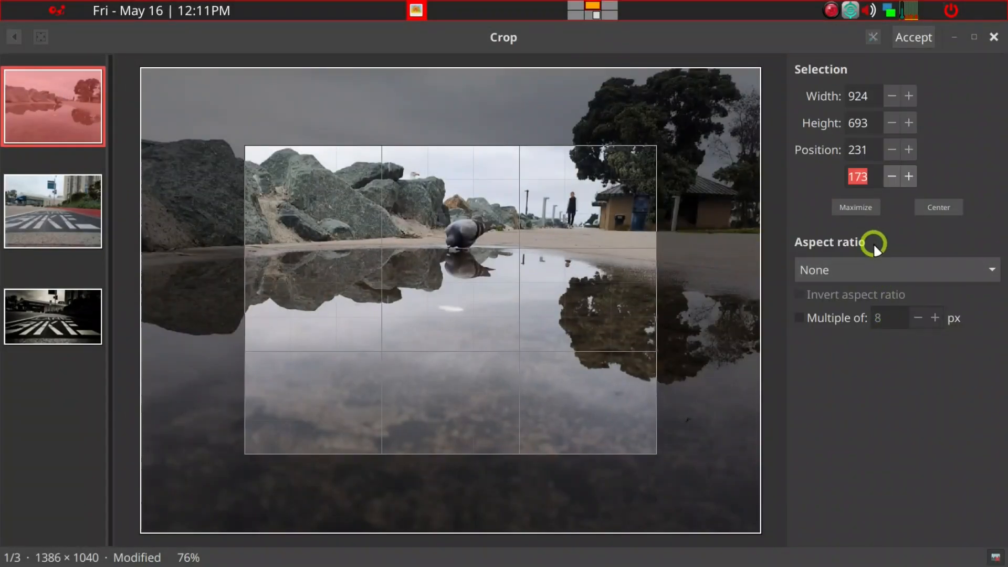
left_click(865, 212)
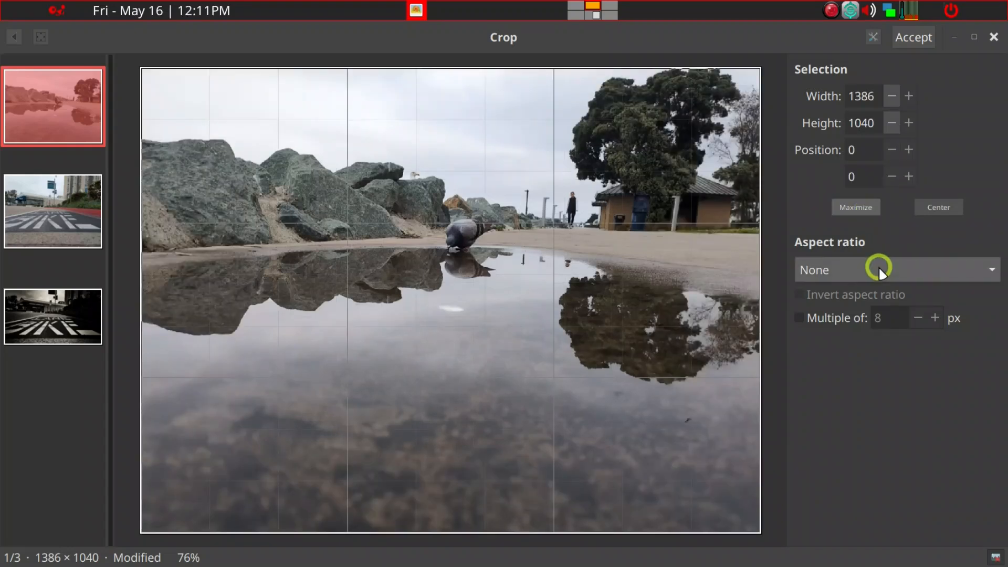
left_click(877, 267)
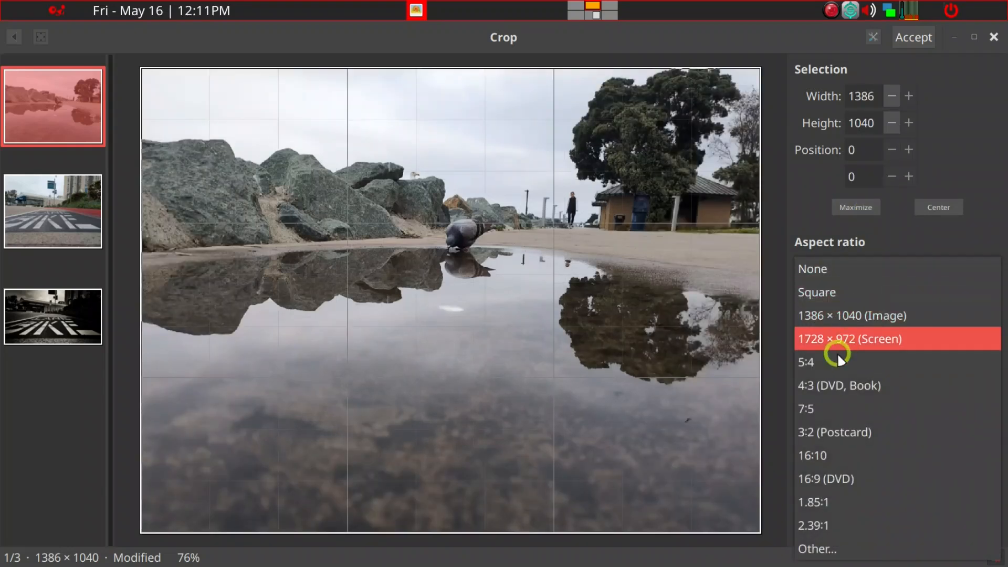
left_click(817, 481)
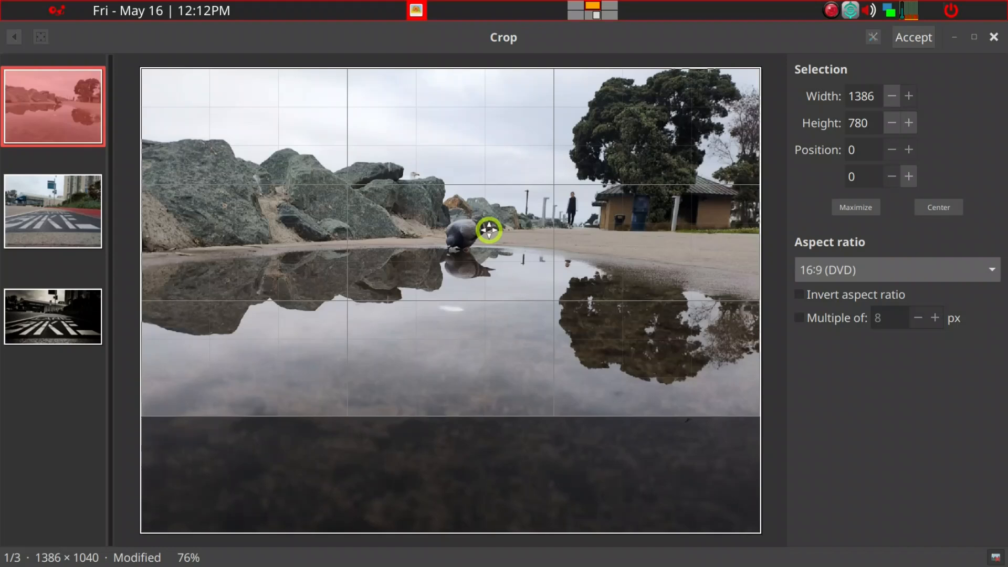
left_click(902, 41)
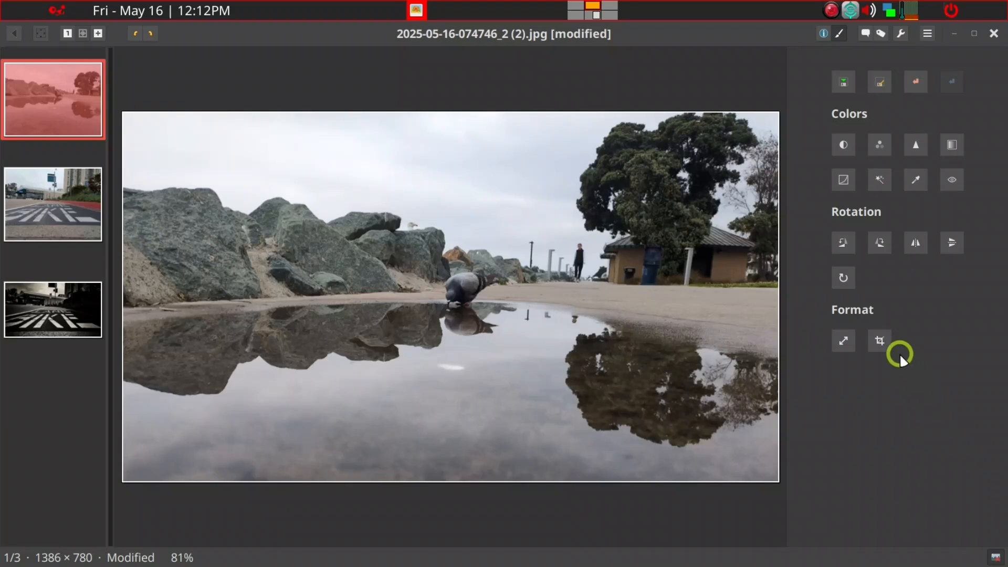
Tighten the 16:9 crop to about 1292 × 727 pixels at position 94, 0, and save the puddle photo.
left_click(889, 341)
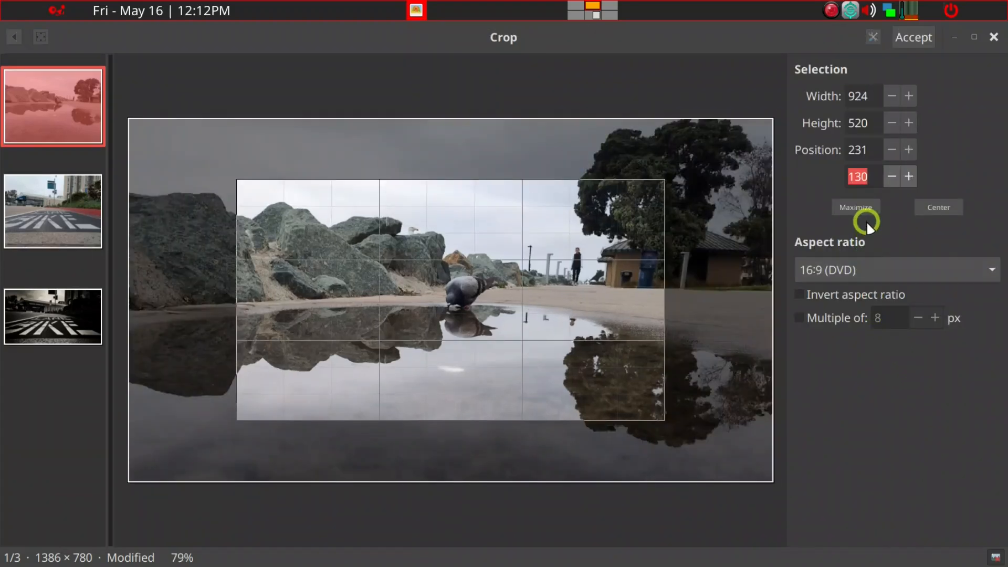
left_click(854, 208)
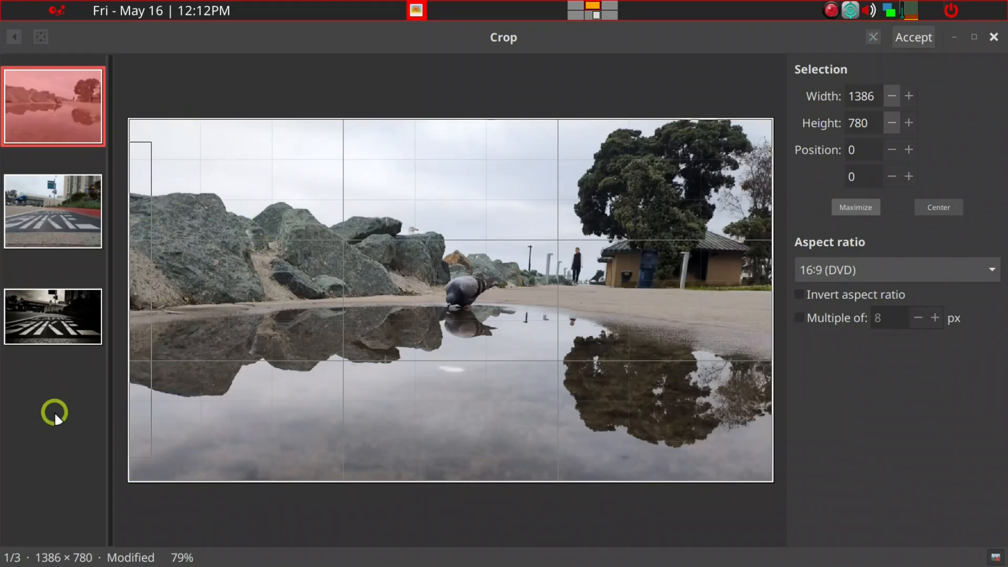
left_click_drag(145, 465, 187, 437)
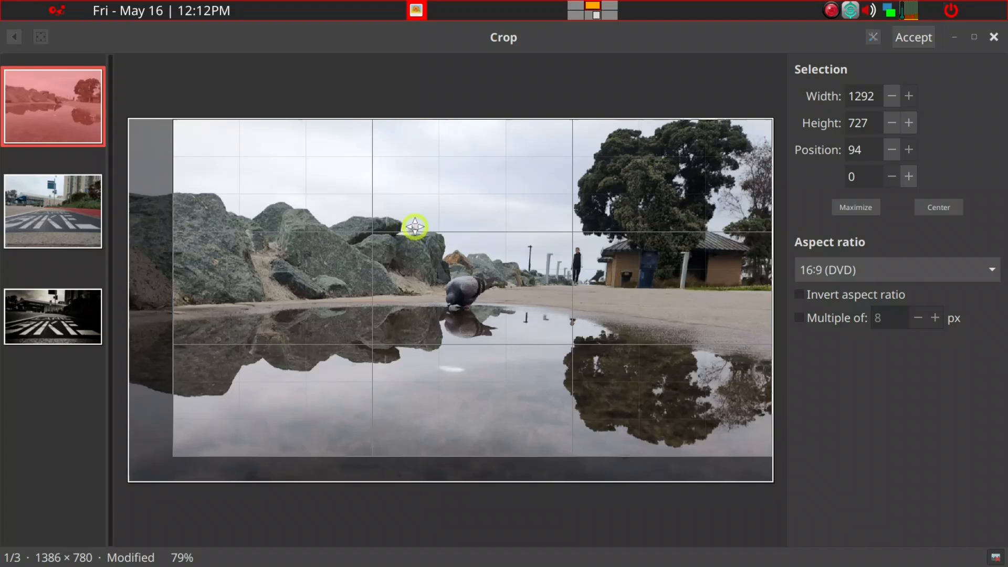
left_click(903, 36)
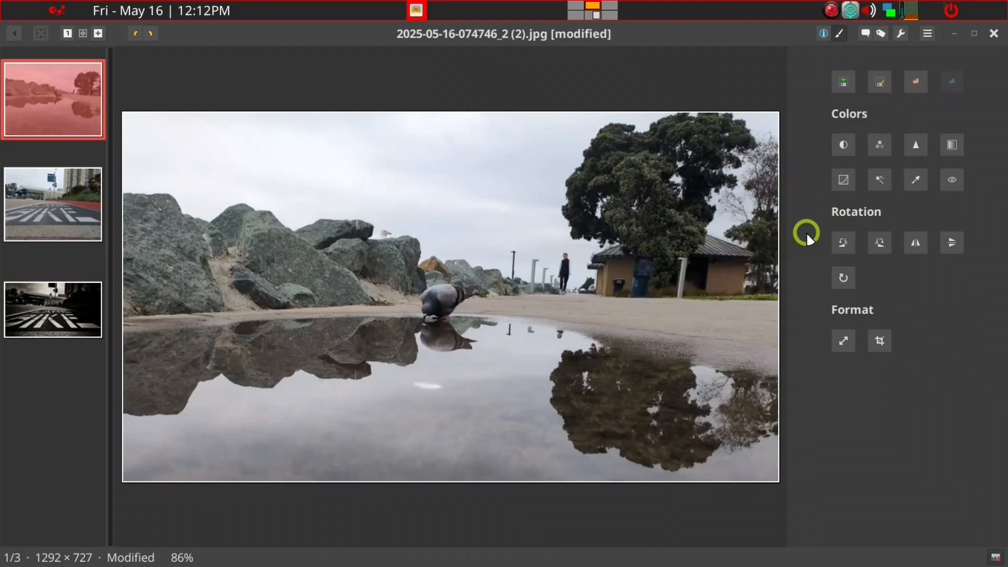
left_click(841, 81)
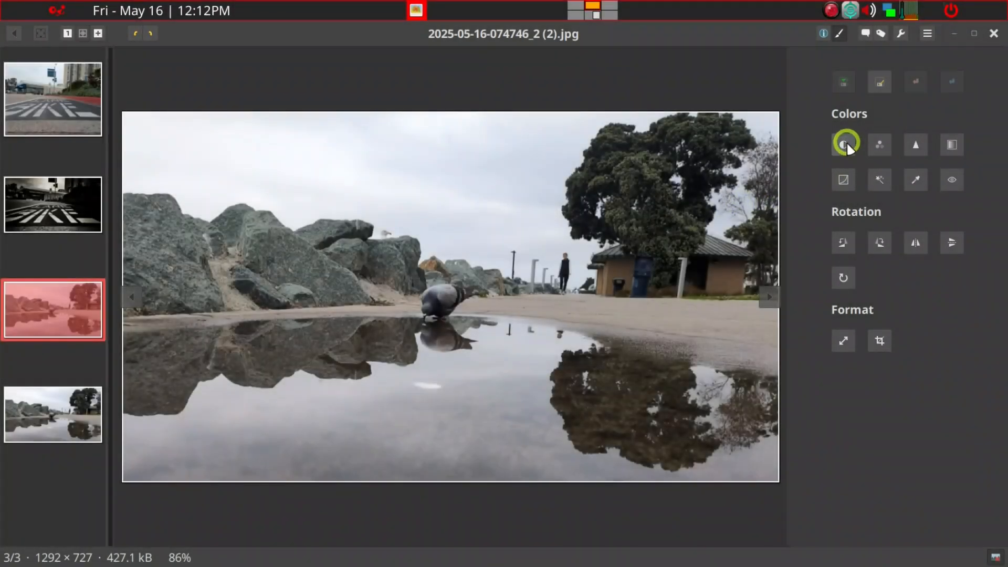
Compare the Stretch and Equalize contrast presets on the puddle photo, and apply the Uniform adjustment.
left_click(846, 140)
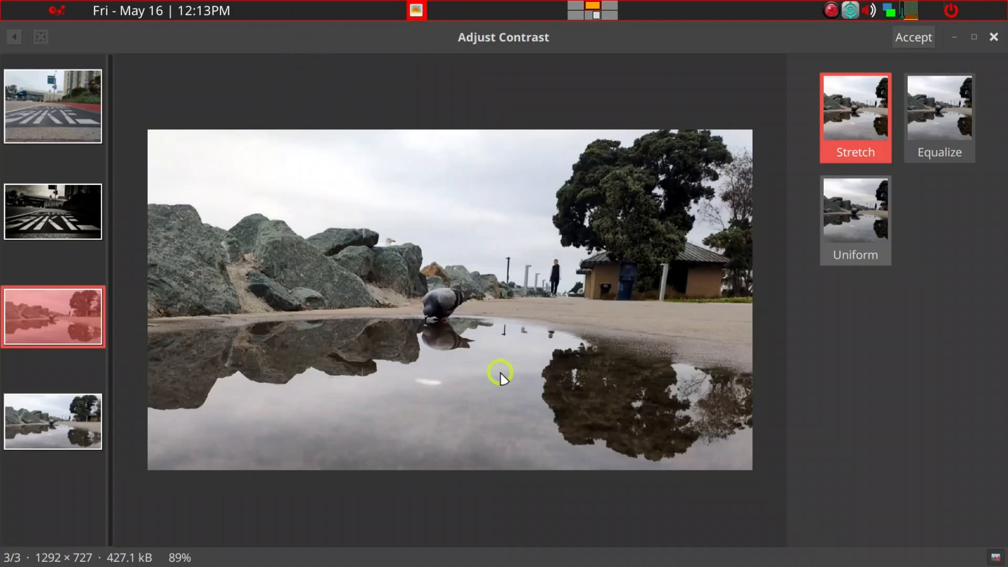
left_click(946, 133)
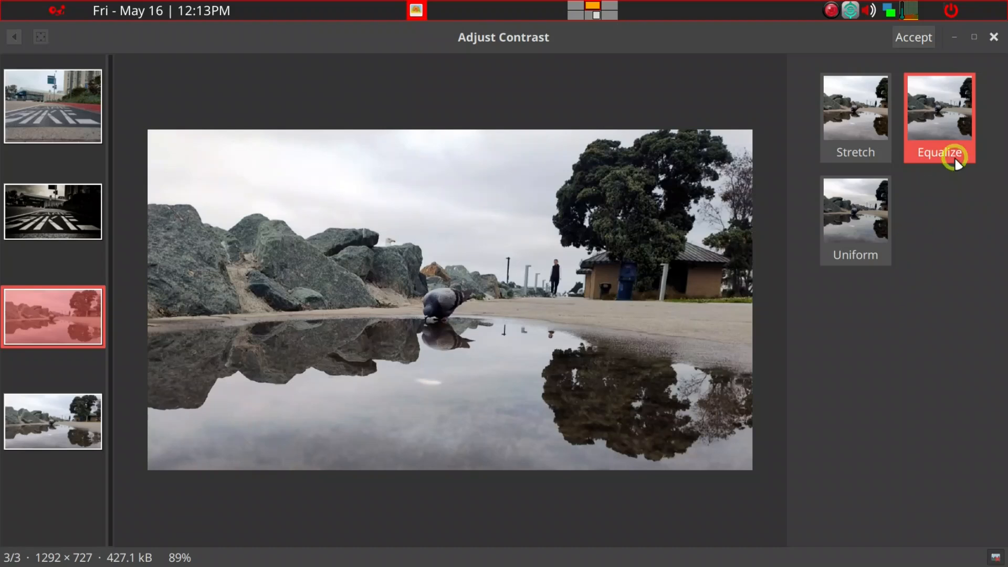
left_click(851, 222)
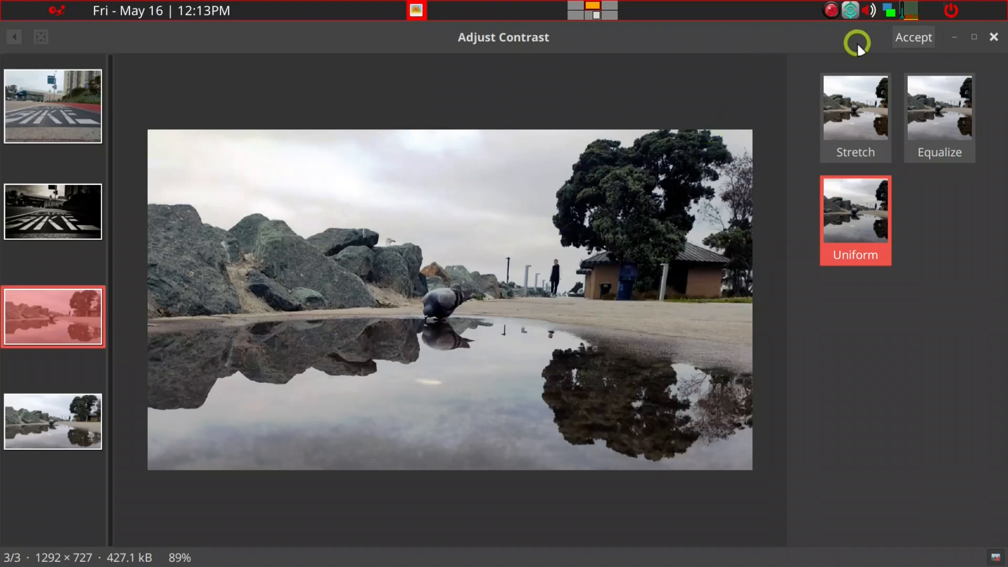
left_click(913, 38)
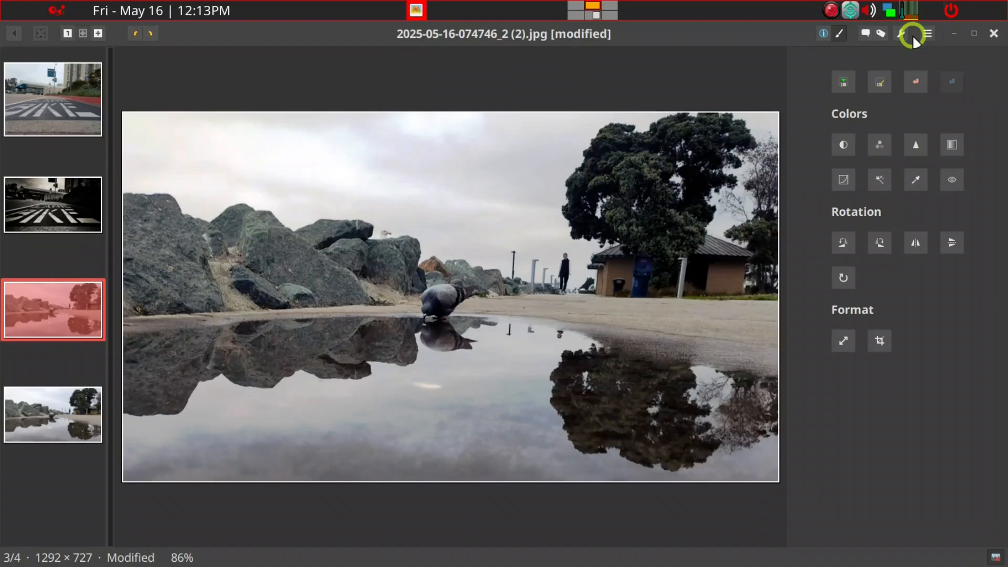
Compare the Brightness, Saturation and Average grayscale conversions on the puddle photo, and apply Average.
left_click(952, 144)
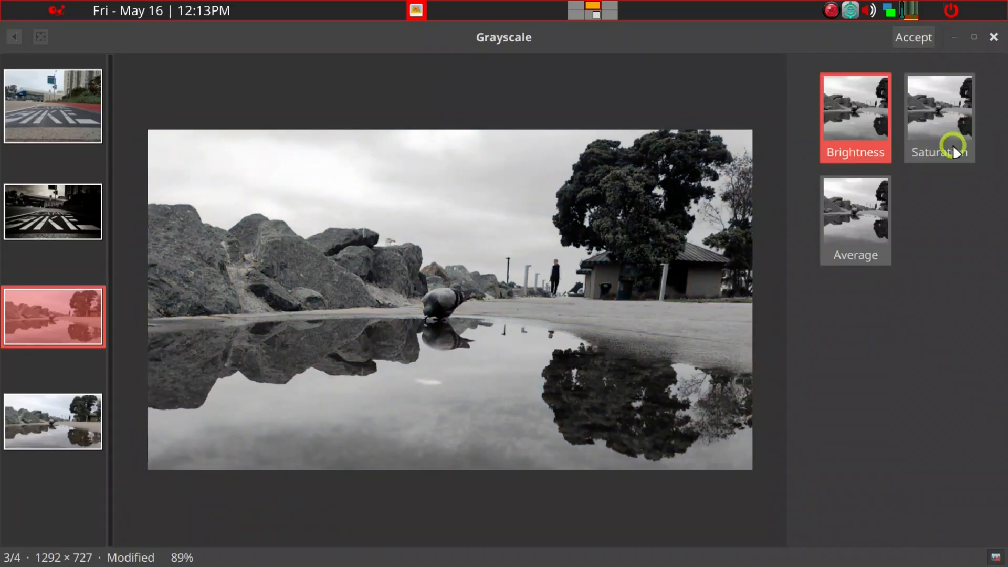
left_click(860, 106)
left_click(855, 112)
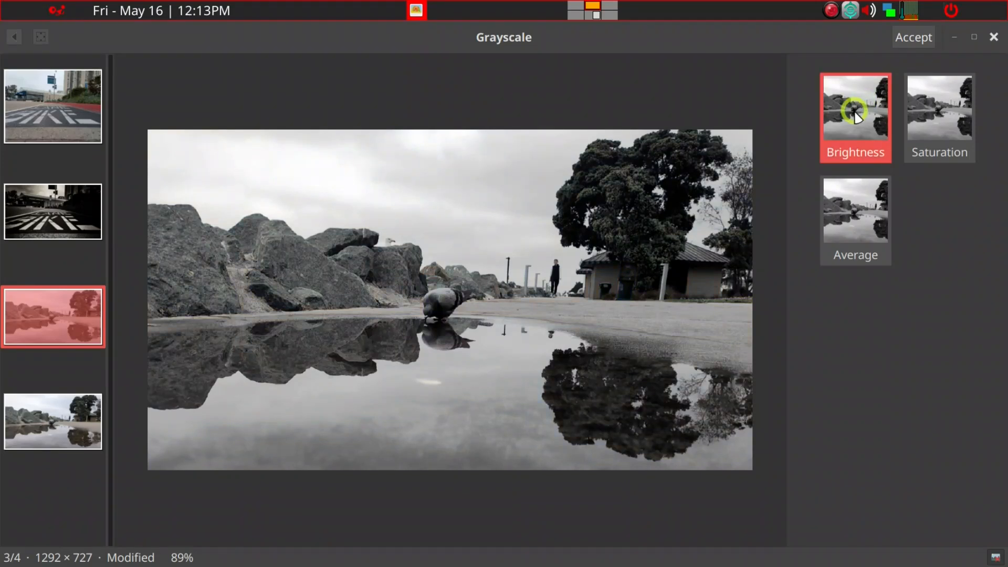
left_click(854, 112)
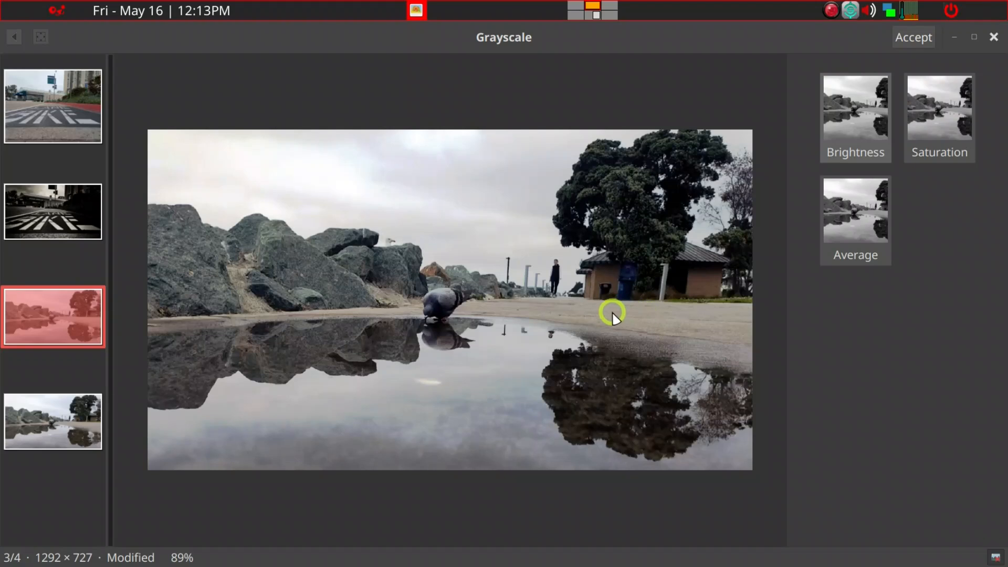
left_click(875, 126)
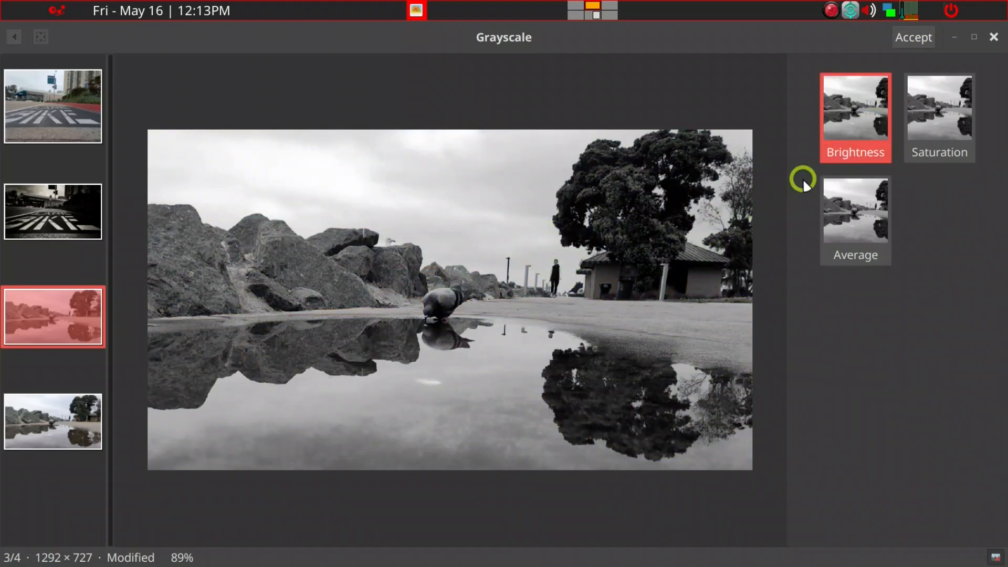
left_click(953, 127)
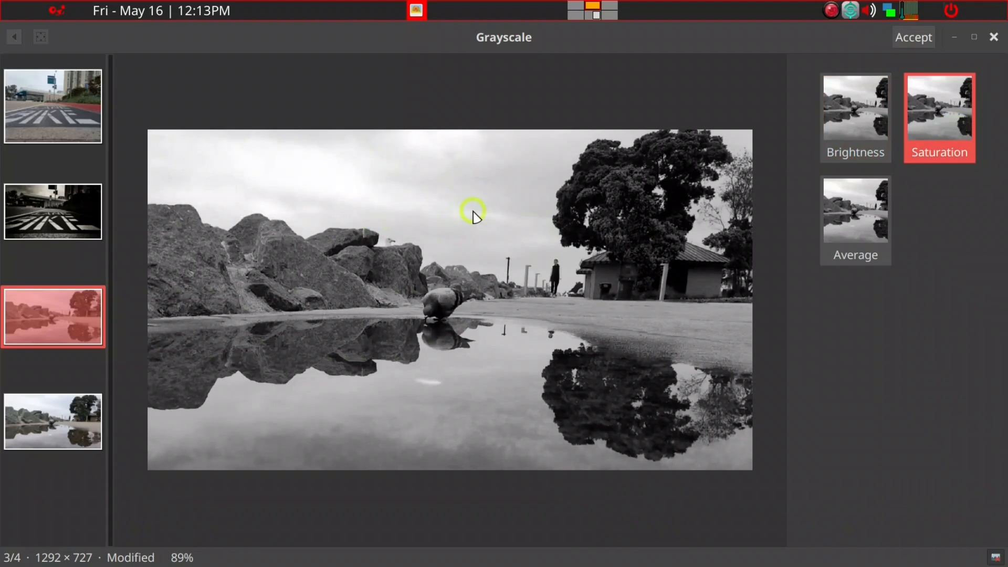
left_click(860, 227)
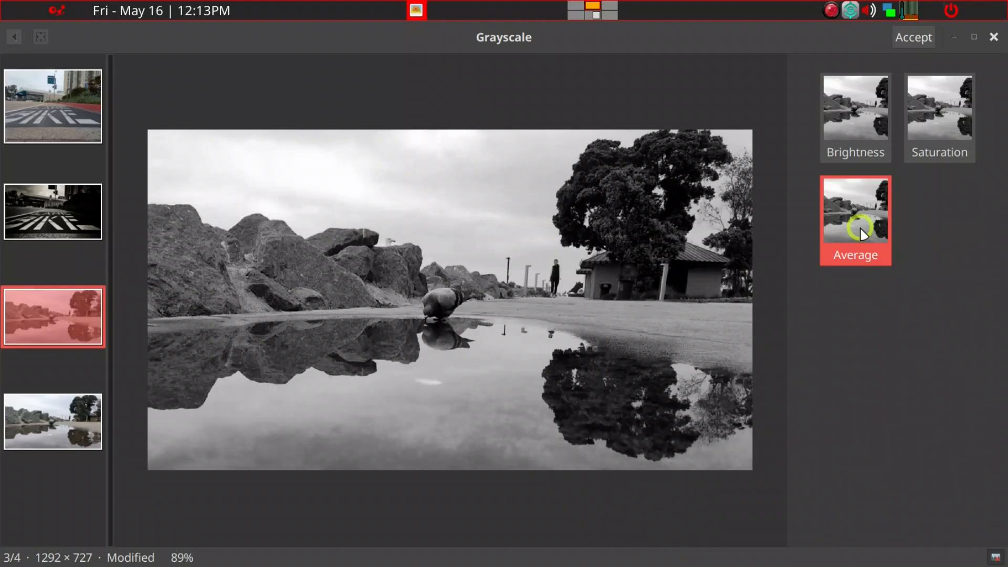
left_click(876, 117)
left_click(942, 132)
left_click(839, 207)
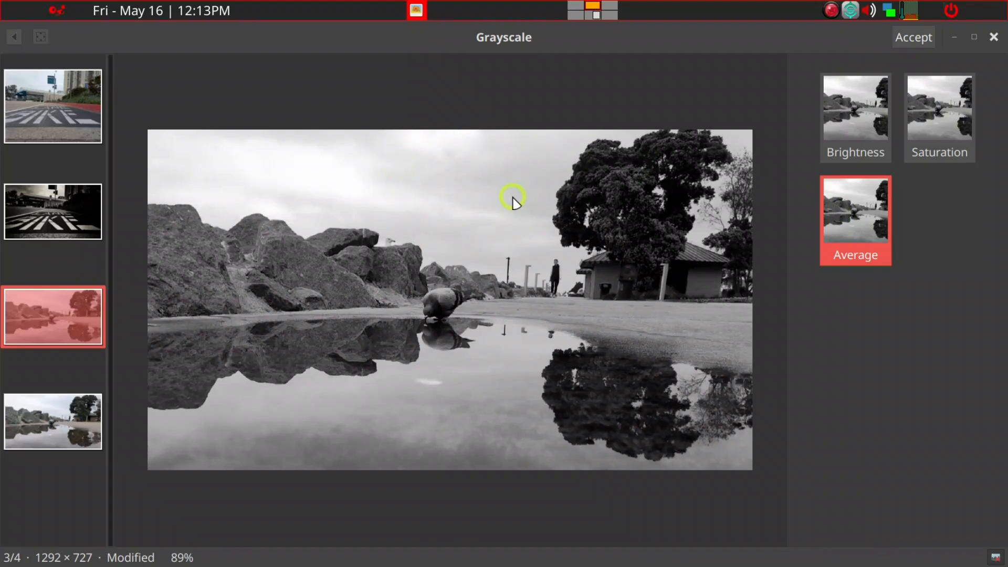
left_click(917, 37)
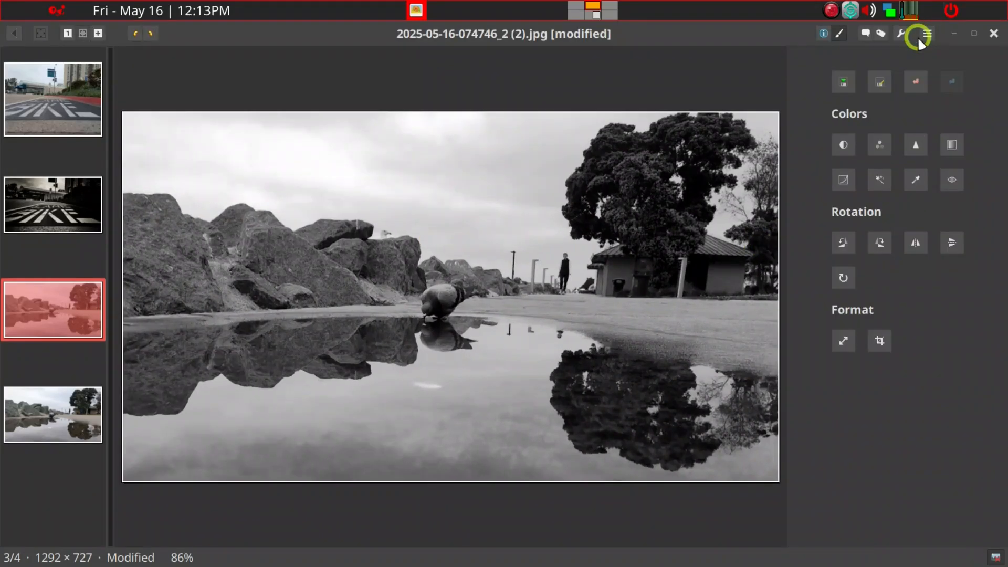
Adjust the puddle photo's colors with gamma +18, contrast +7 and saturation +1.
left_click(880, 143)
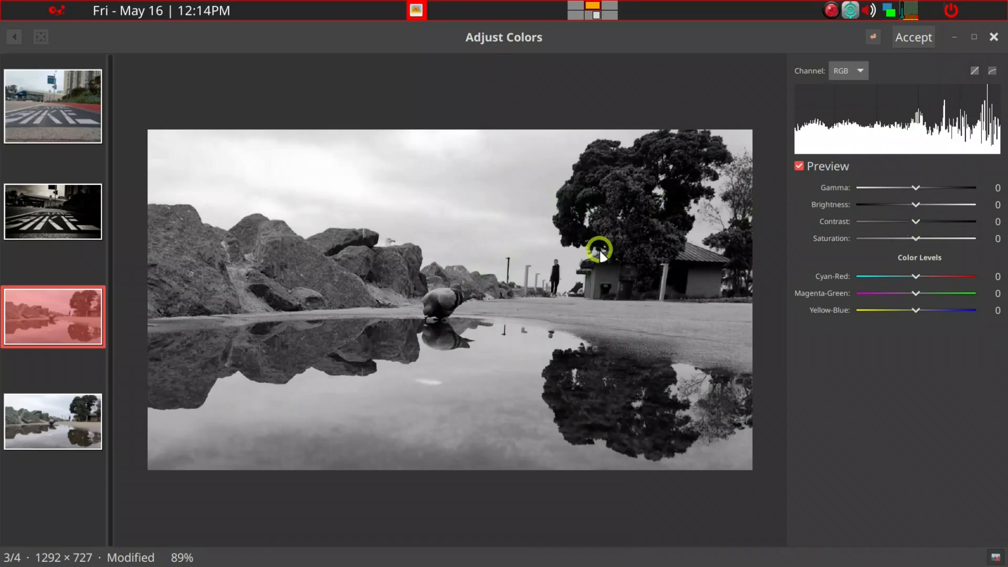
mouse_move(916, 239)
left_mouse_down()
mouse_move(971, 241)
mouse_move(862, 219)
mouse_move(836, 235)
mouse_move(939, 241)
mouse_move(913, 245)
mouse_move(922, 245)
left_mouse_up()
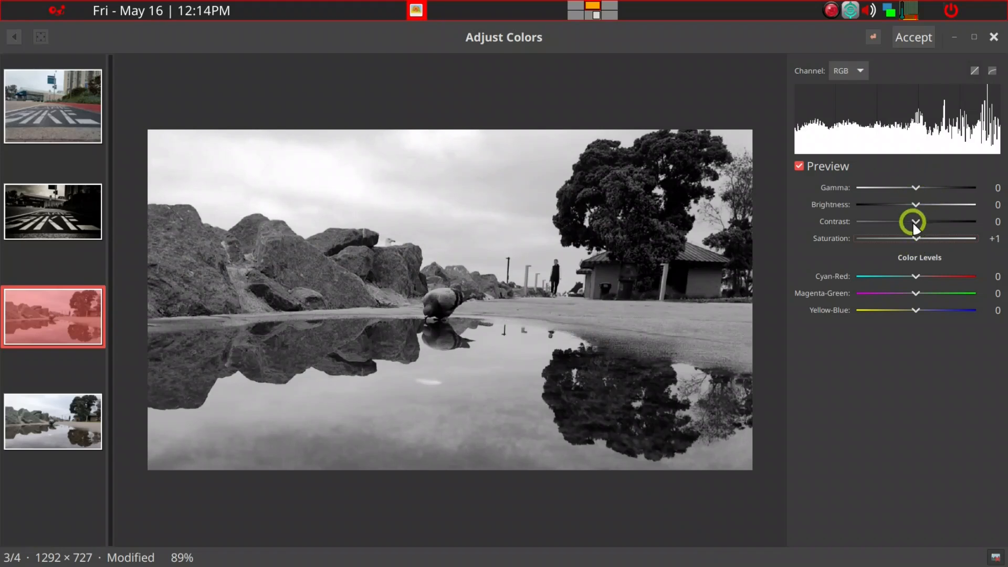
left_click_drag(913, 221, 927, 221)
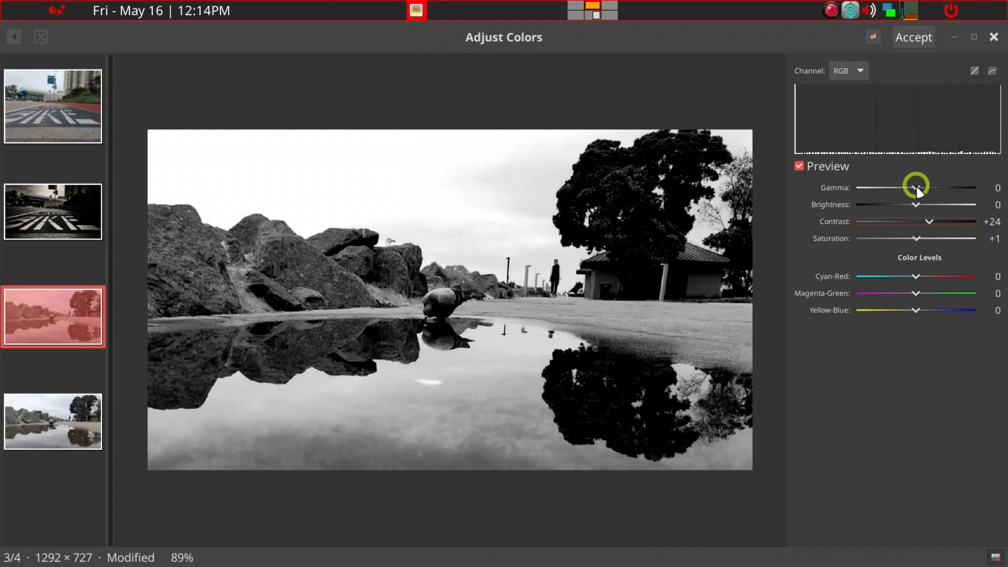
left_click_drag(915, 184, 916, 185)
key("Left")
left_click_drag(927, 219, 919, 219)
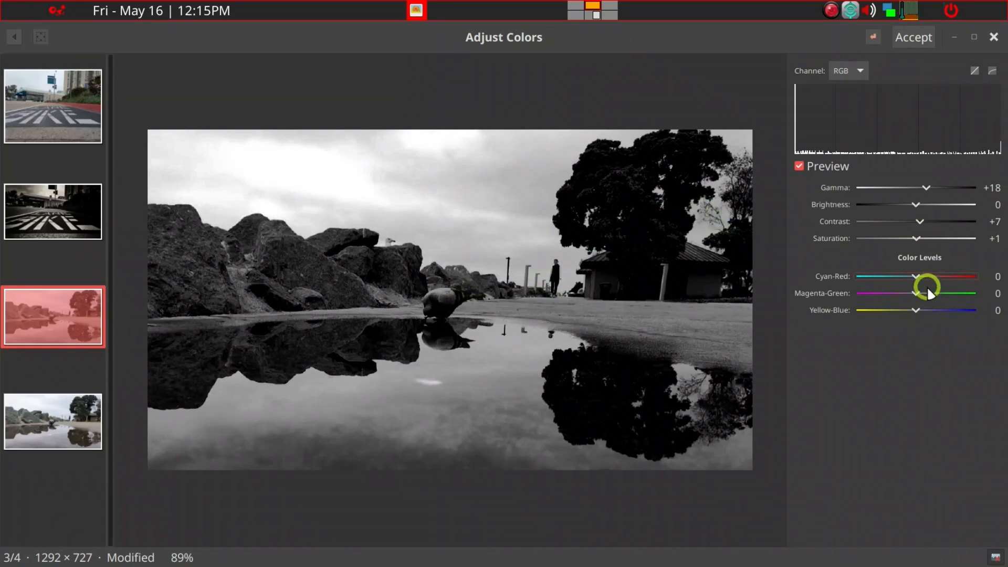
Give the photo a slight warm tint with the color levels, accept the color adjustment, and save the photo.
scroll(919, 277, "up", 7)
key("Right")
key("Right")
key("Right")
key("Left")
key("Left")
key("Left")
key("Left")
key("Left")
key("Left")
key("Left")
left_click(915, 310)
mouse_move(915, 310)
left_mouse_down()
mouse_move(871, 309)
mouse_move(917, 314)
left_mouse_up()
left_click(913, 37)
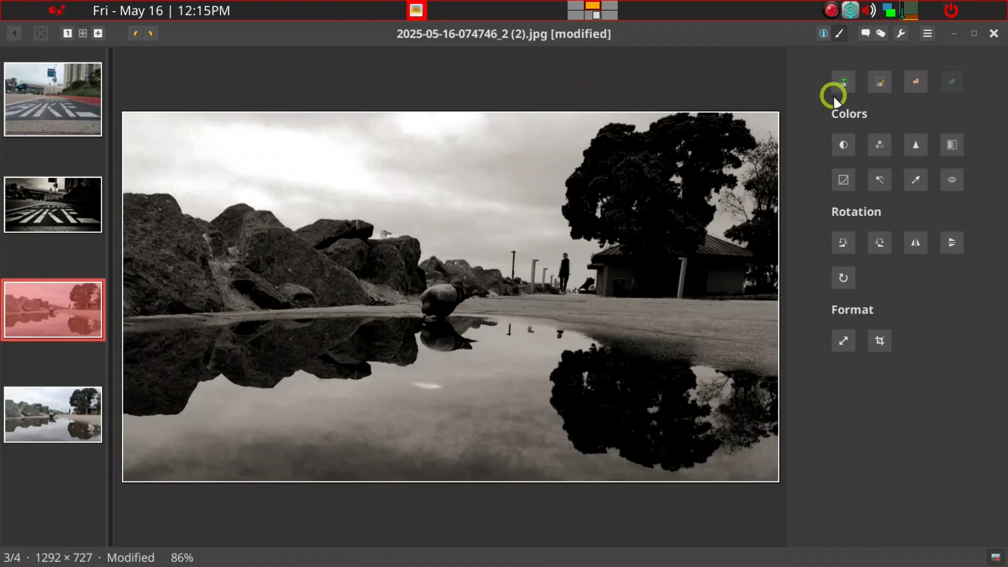
left_click(843, 82)
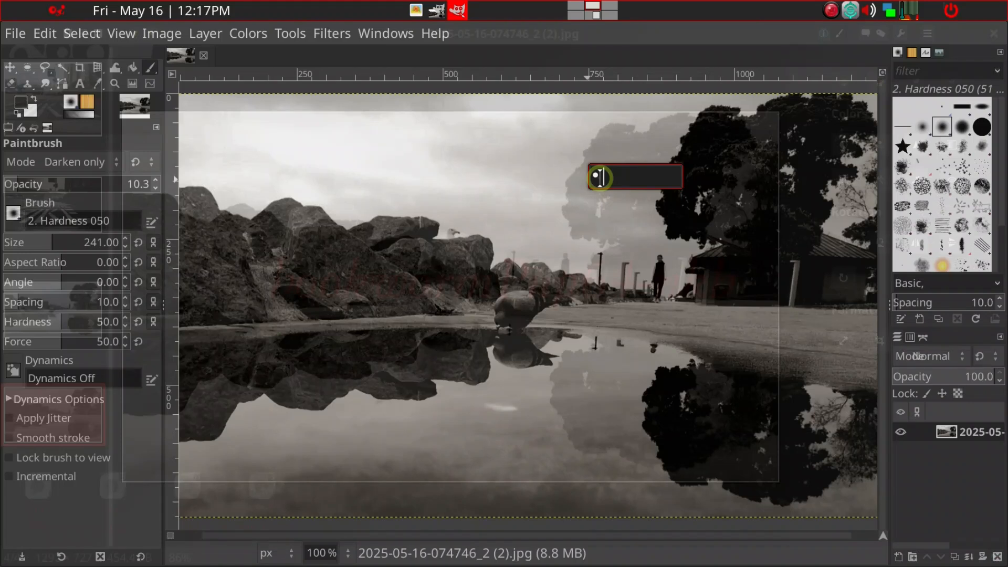
In GIMP, find the 3D Transform tool by searching for "3d" and tilt the puddle photo 16.12° about the X axis.
type("3")
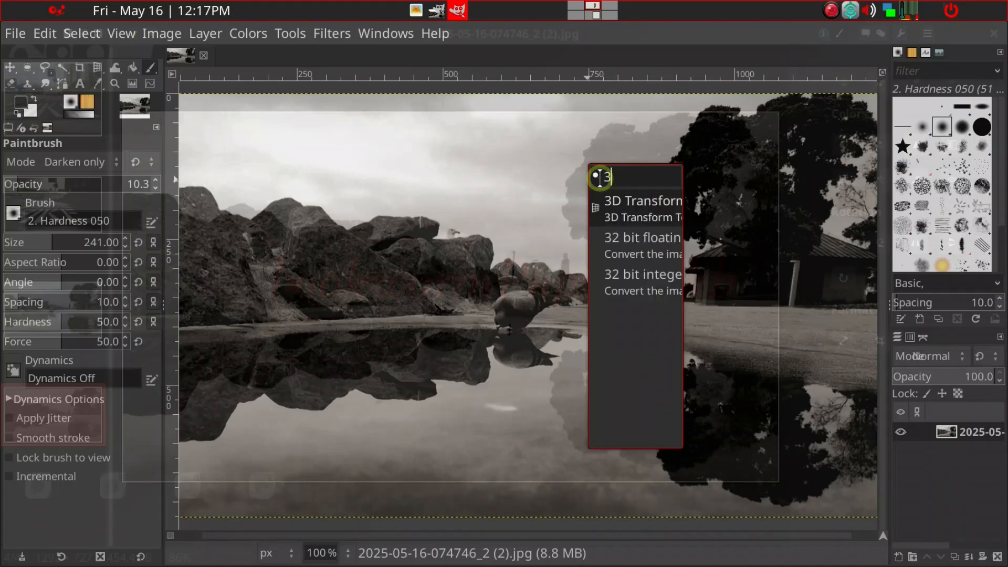
type("d")
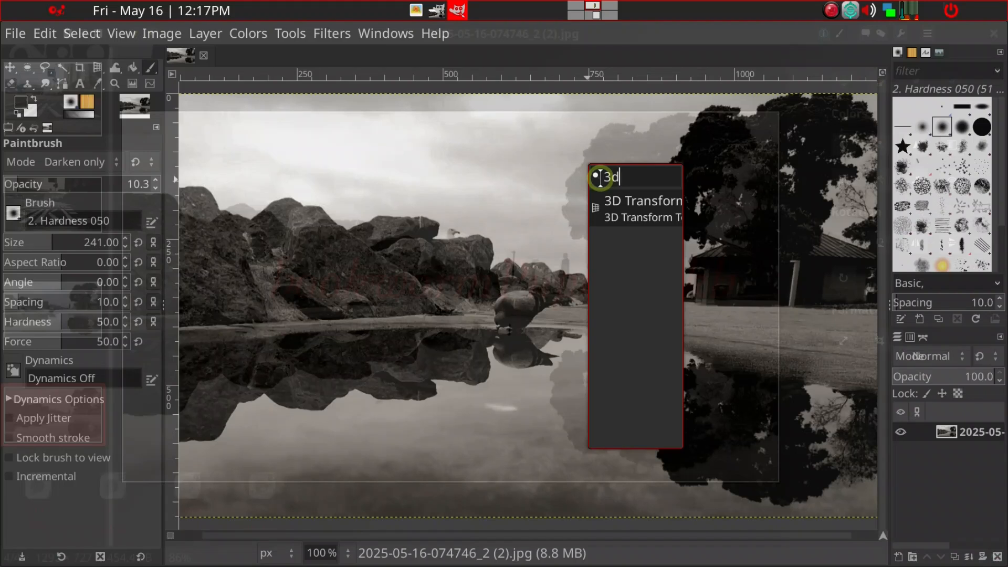
key("Return")
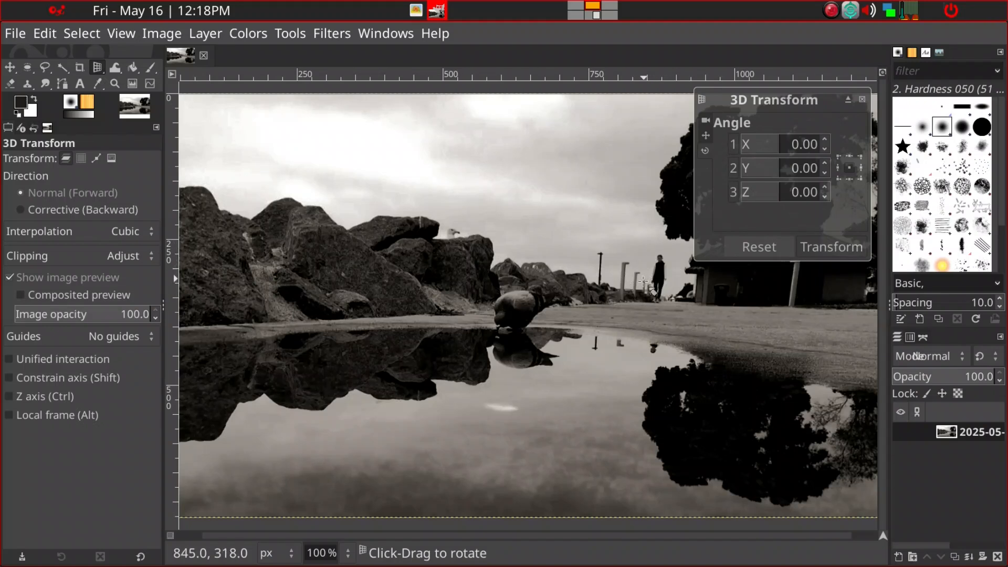
left_click_drag(757, 148, 782, 144)
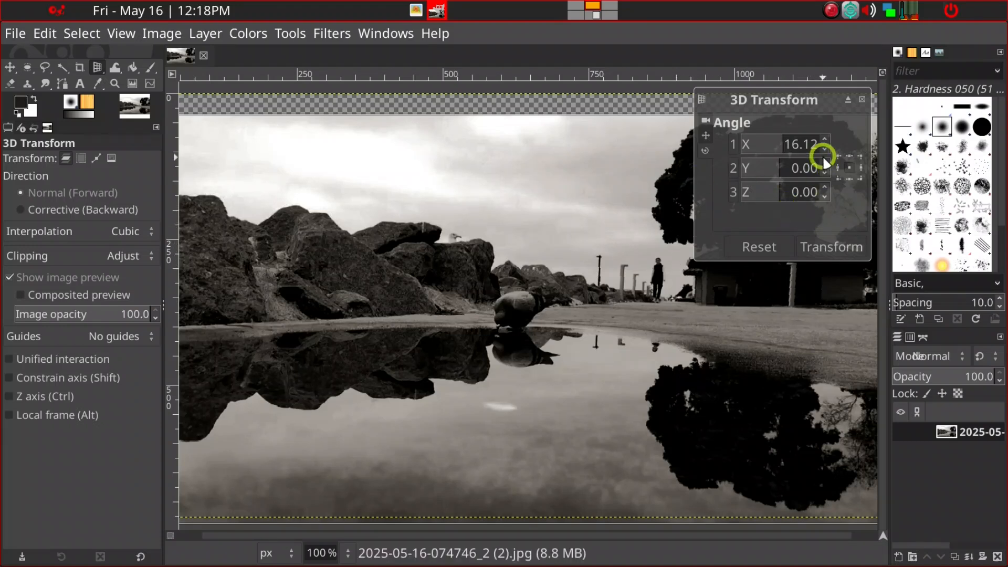
left_click(806, 249)
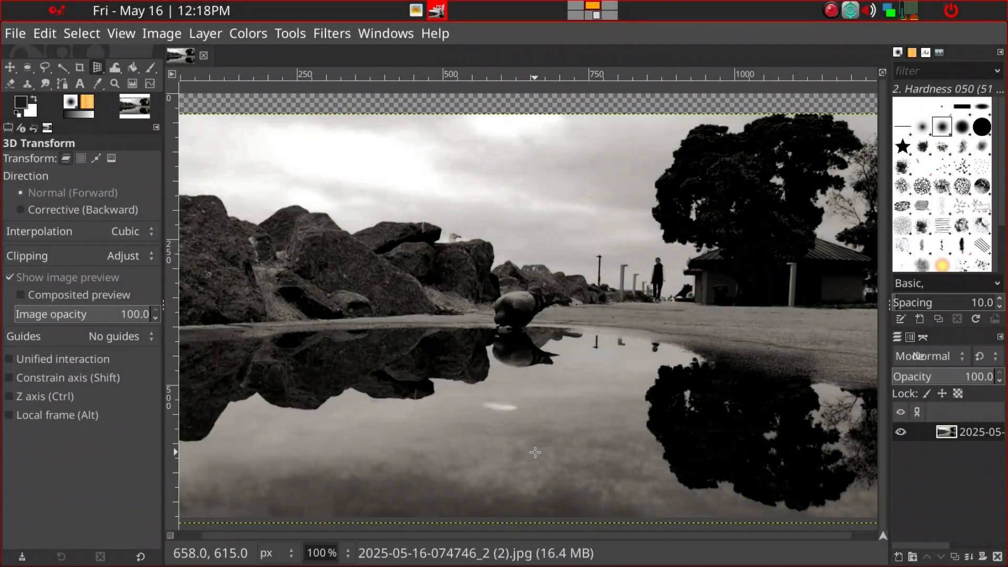
Crop the tilted photo to about 1210 × 681 pixels at position 40, 39, excluding the transparent borders.
key("ctrl+shift+j")
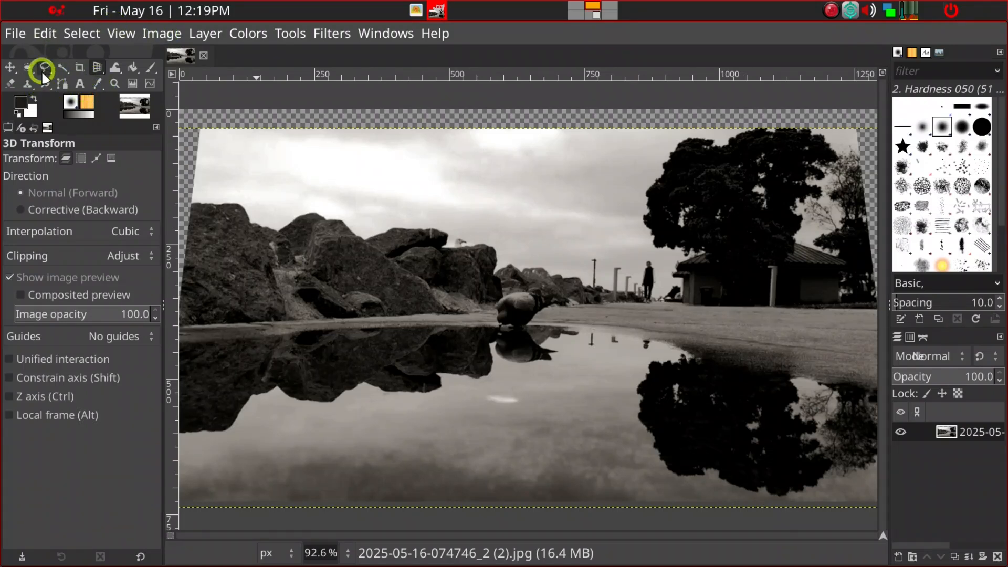
left_click(80, 67)
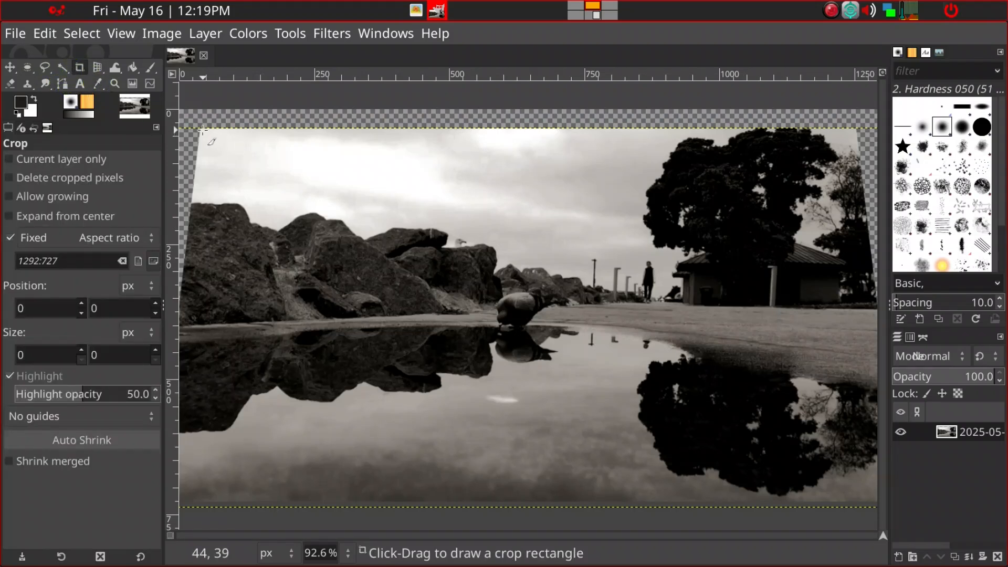
left_click_drag(202, 130, 854, 425)
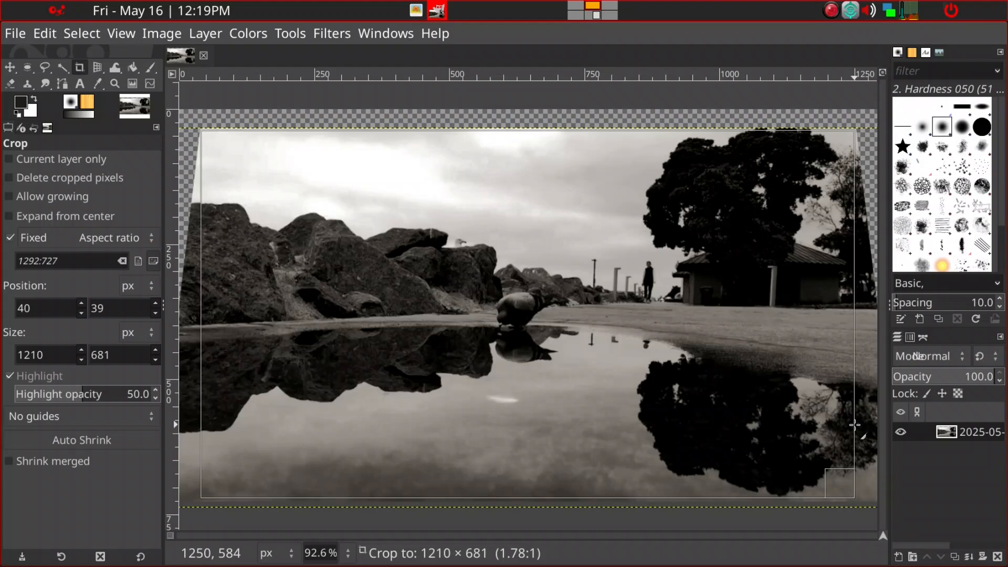
left_click_drag(854, 424, 854, 424)
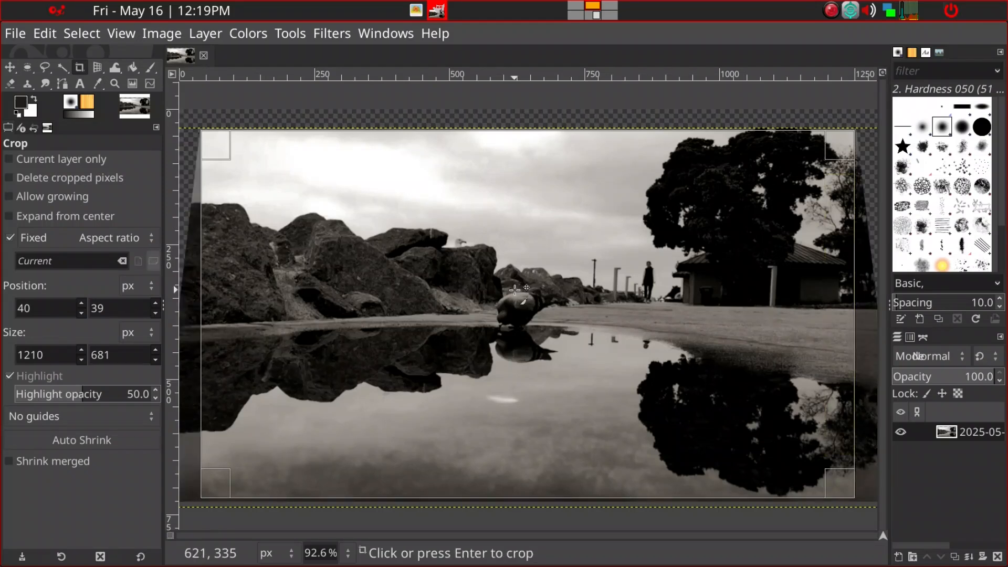
left_click(515, 289)
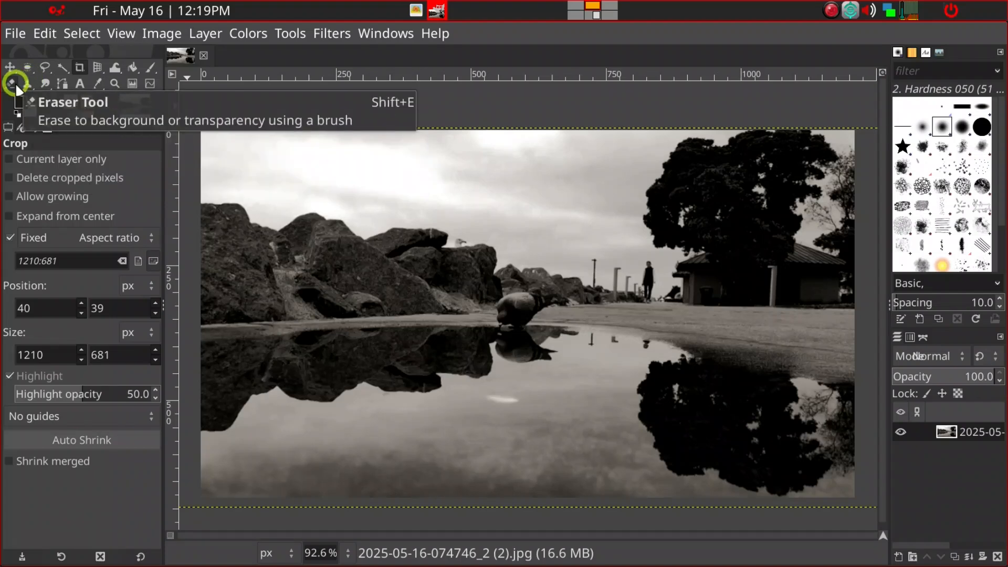
Set up the Paintbrush in Darken only mode with opacity 10.7 and size 137.
left_click(153, 69)
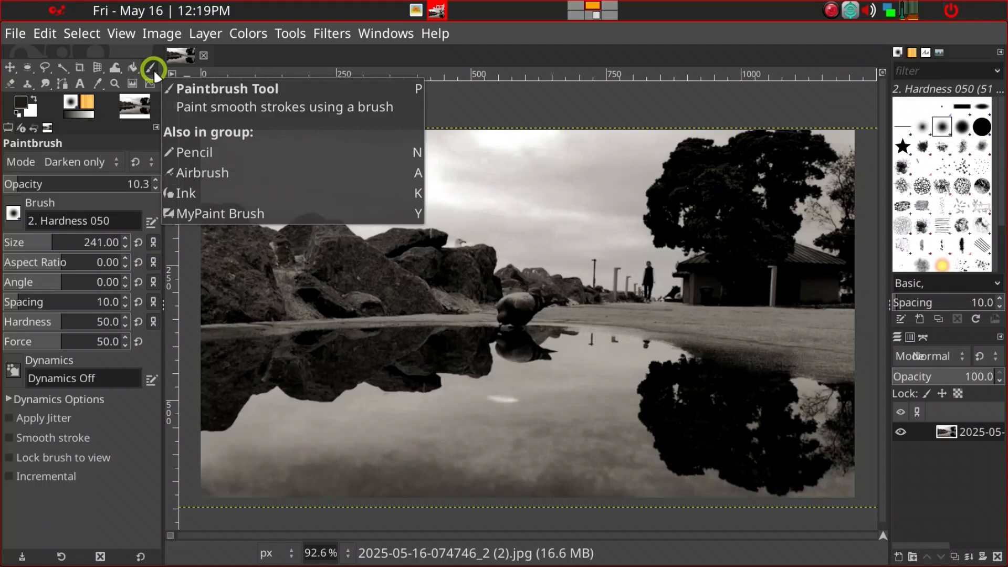
left_click(62, 160)
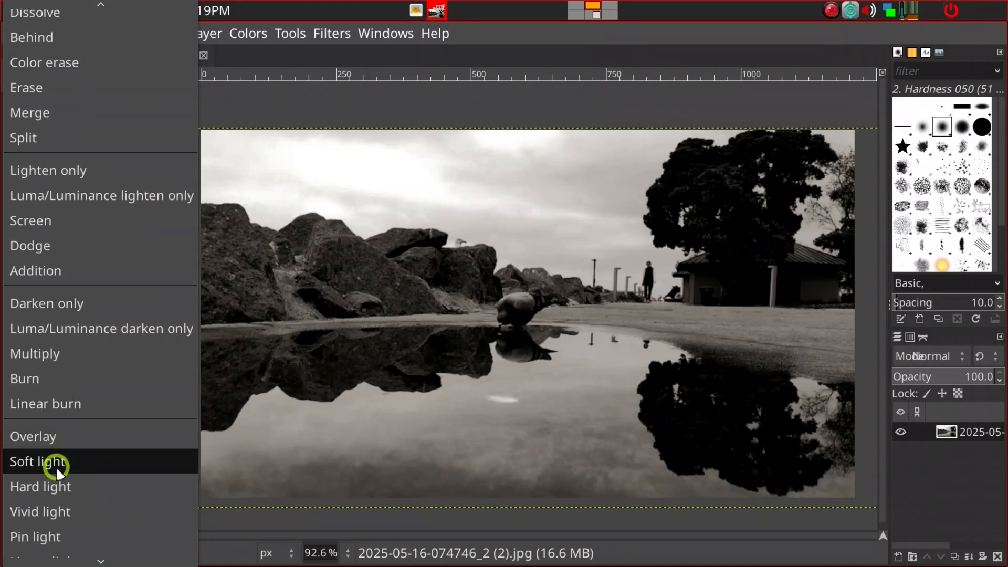
left_click(93, 306)
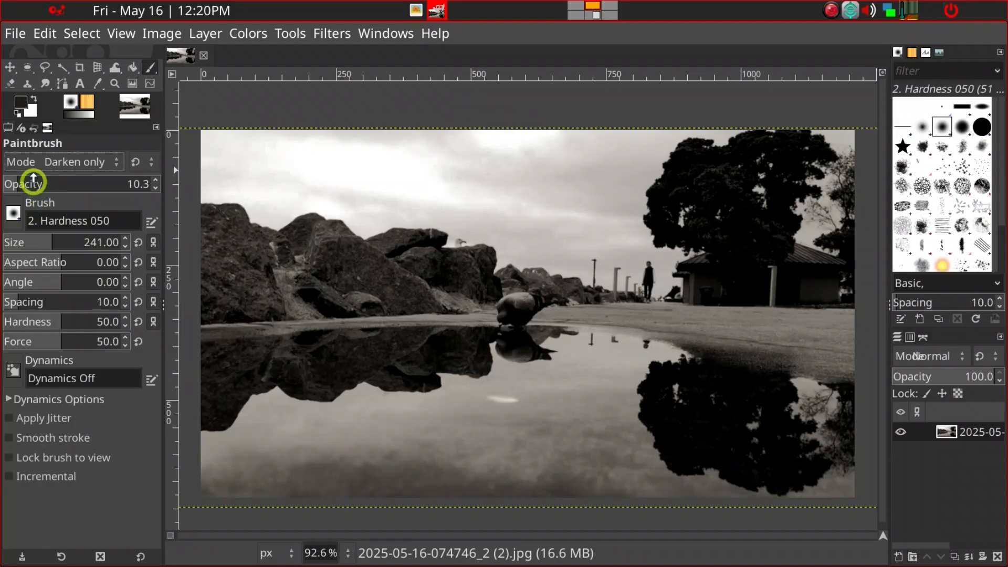
left_click(94, 186)
left_click_drag(95, 186, 18, 185)
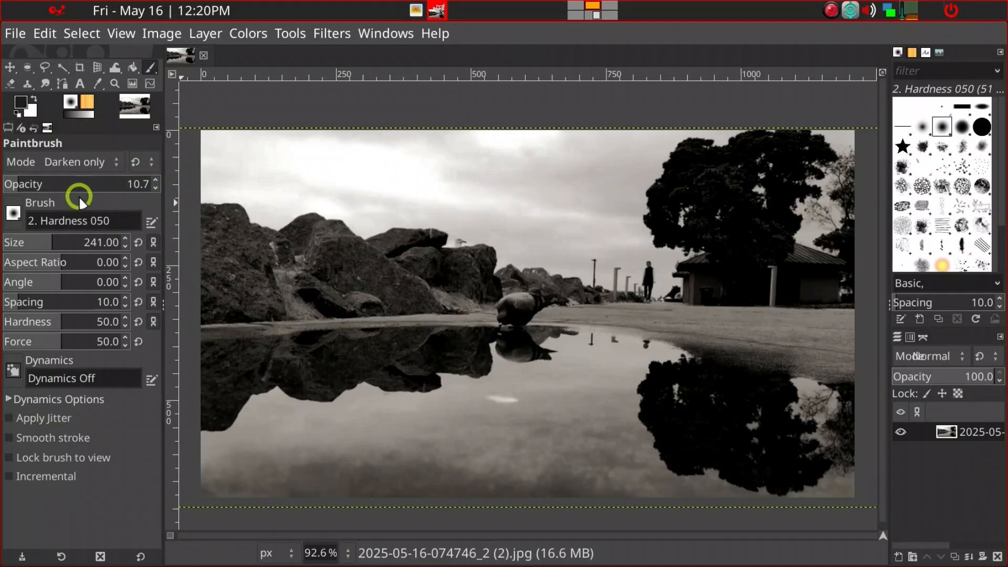
left_click(37, 243)
Set the foreground color to the dark gray-brown 38352e sampled from the rocks in the photo.
left_click(21, 102)
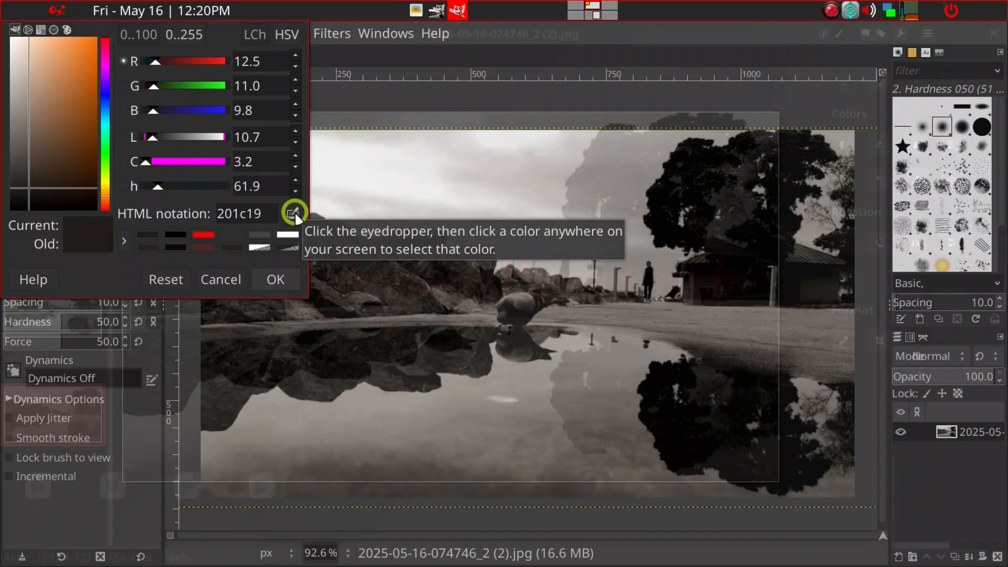
left_click(294, 214)
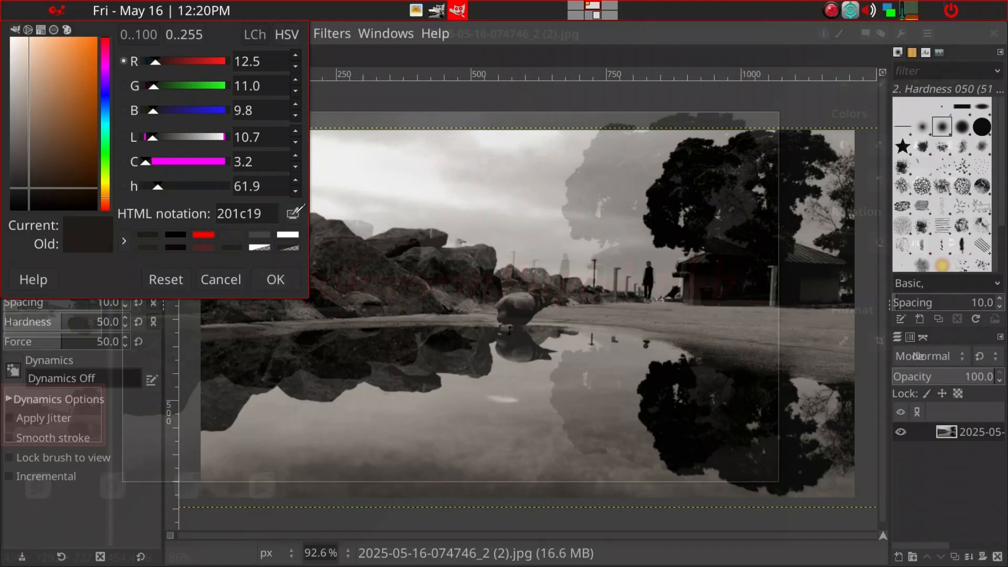
left_click(385, 237)
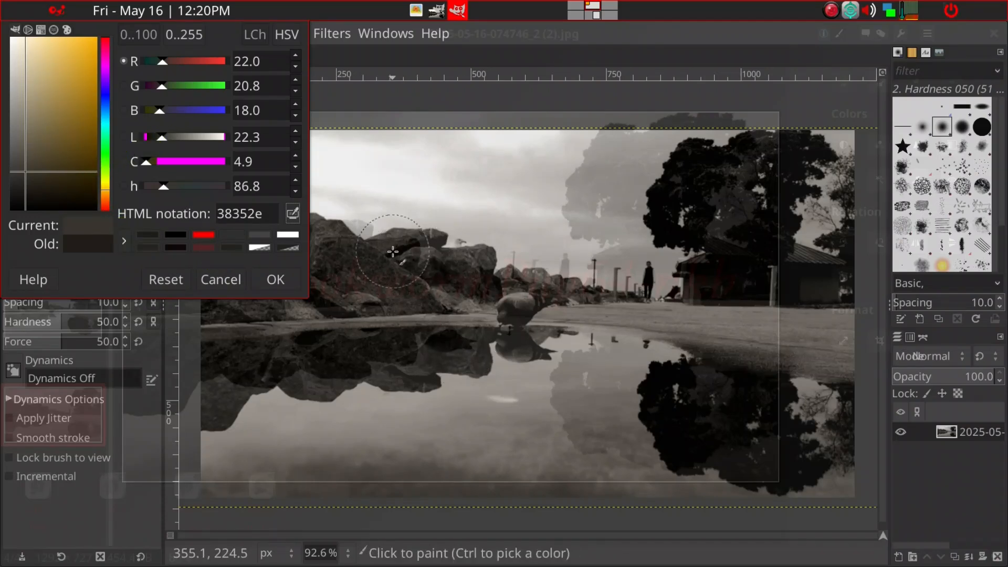
left_click(210, 281)
left_click(268, 279)
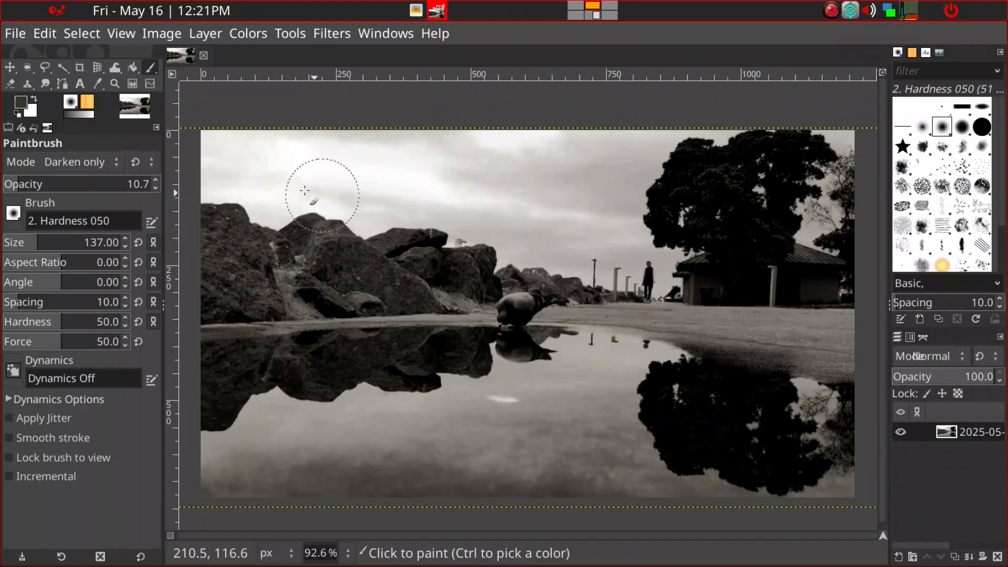
left_click(231, 188)
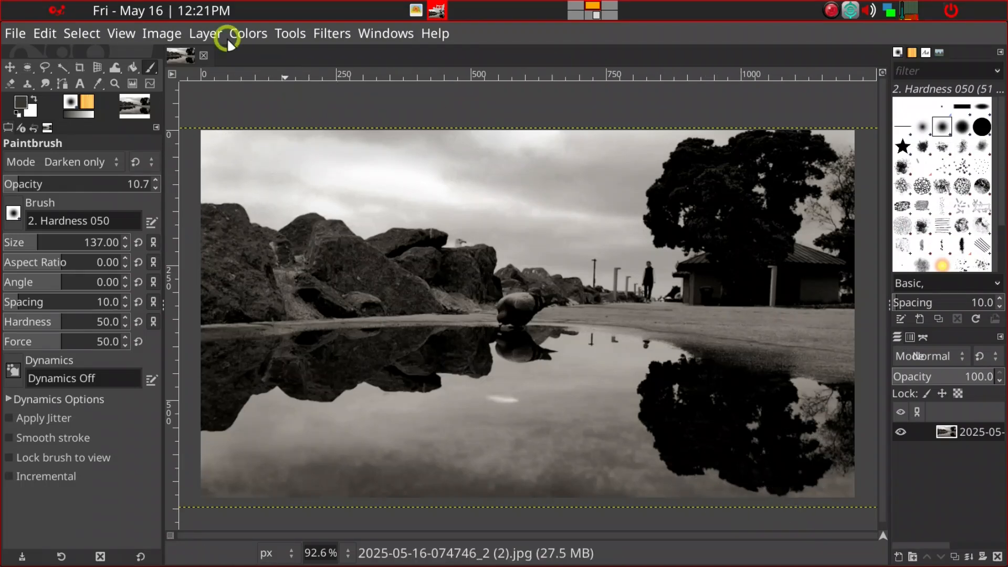
left_click(15, 34)
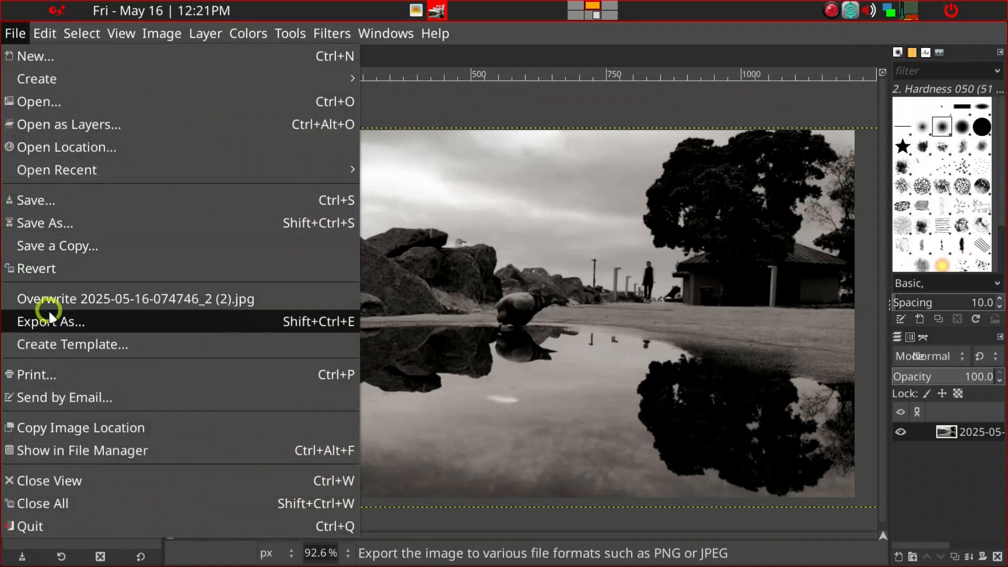
left_click(49, 300)
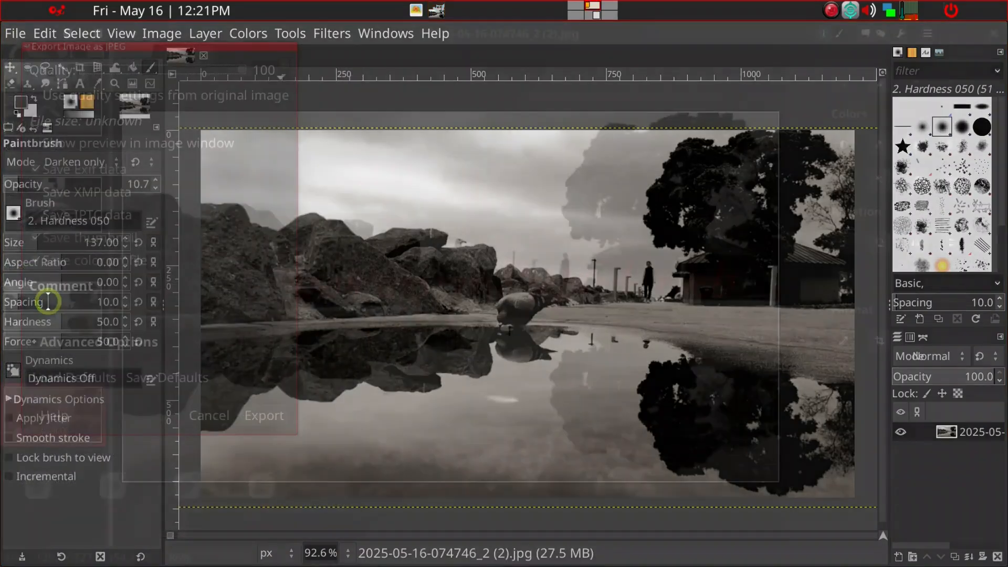
left_click(265, 416)
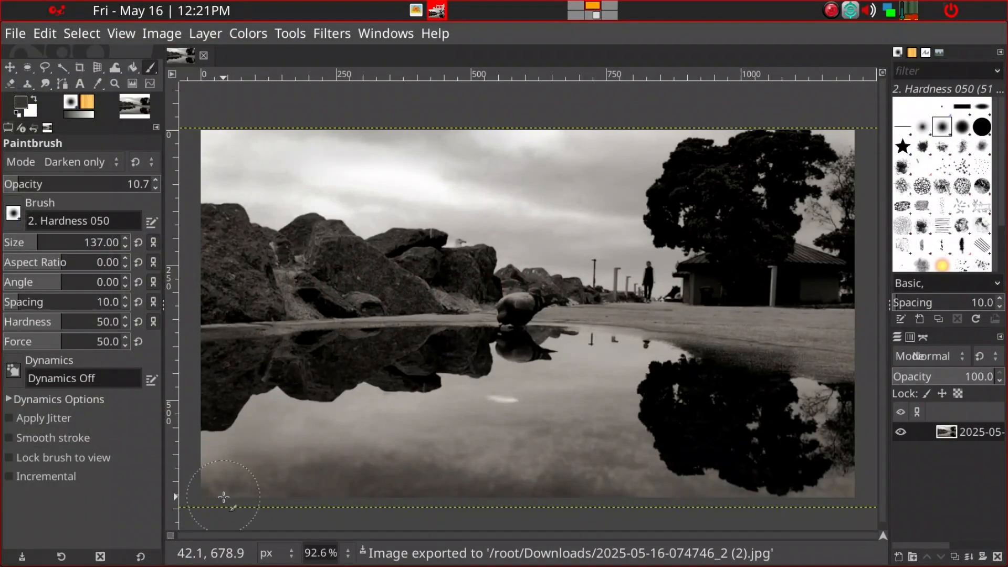
Switch to gThumb and rotate the color bike lane photo by -1.1° with its borders cropped and aspect ratio kept.
key("alt+Tab")
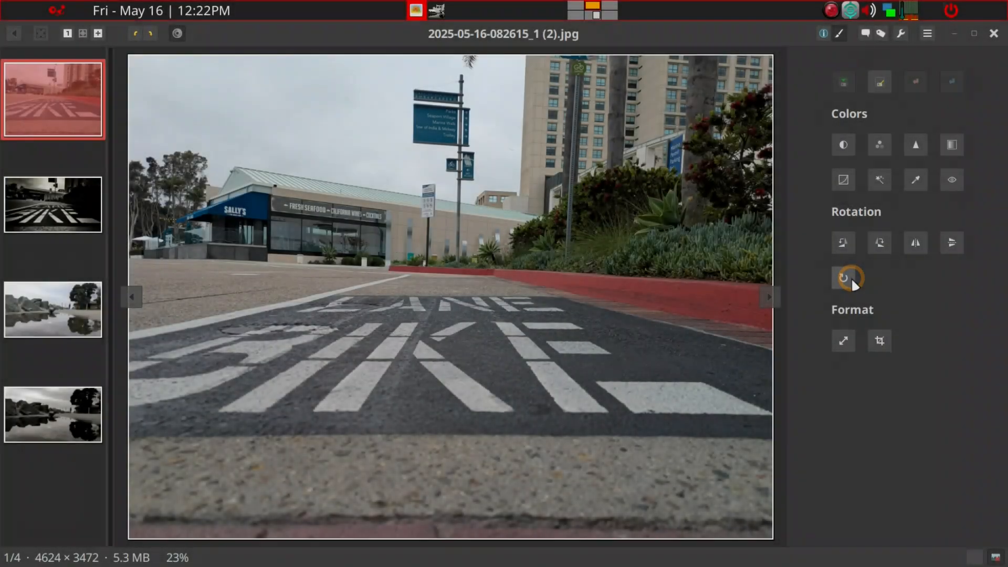
left_click(850, 279)
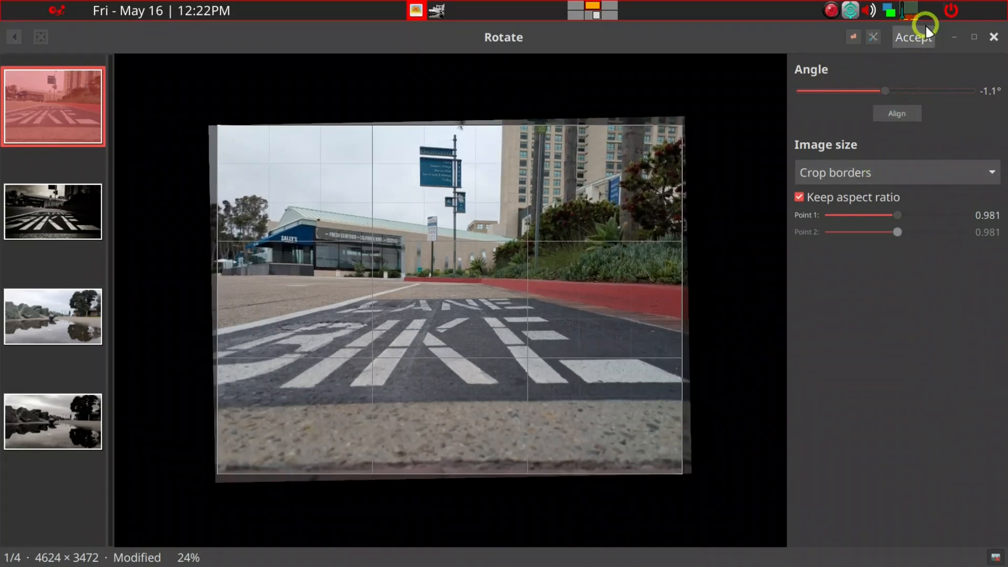
left_click(912, 36)
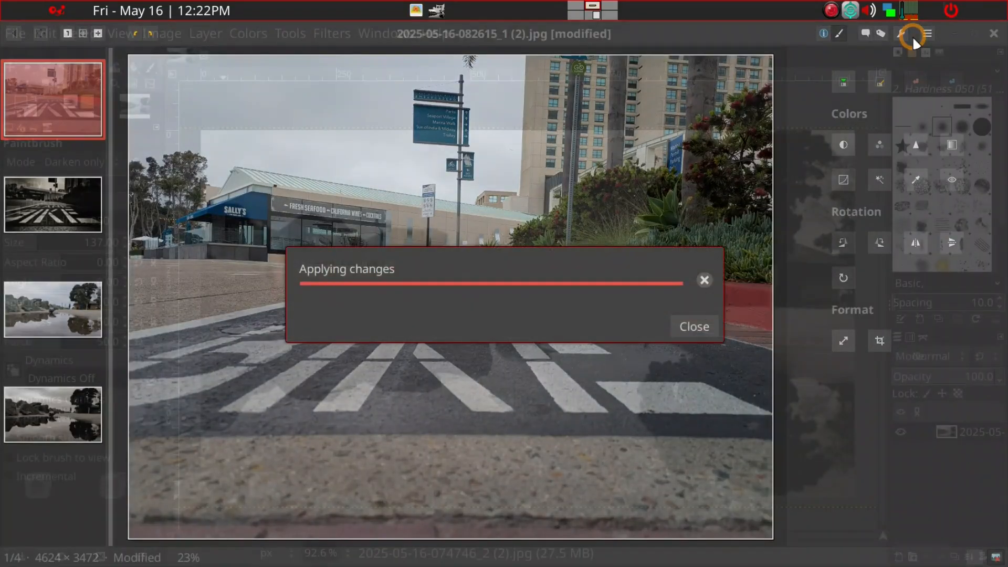
Crop the bike lane photo at 16:9 to 4509 × 2535 pixels at position 0, 463.
left_click(881, 341)
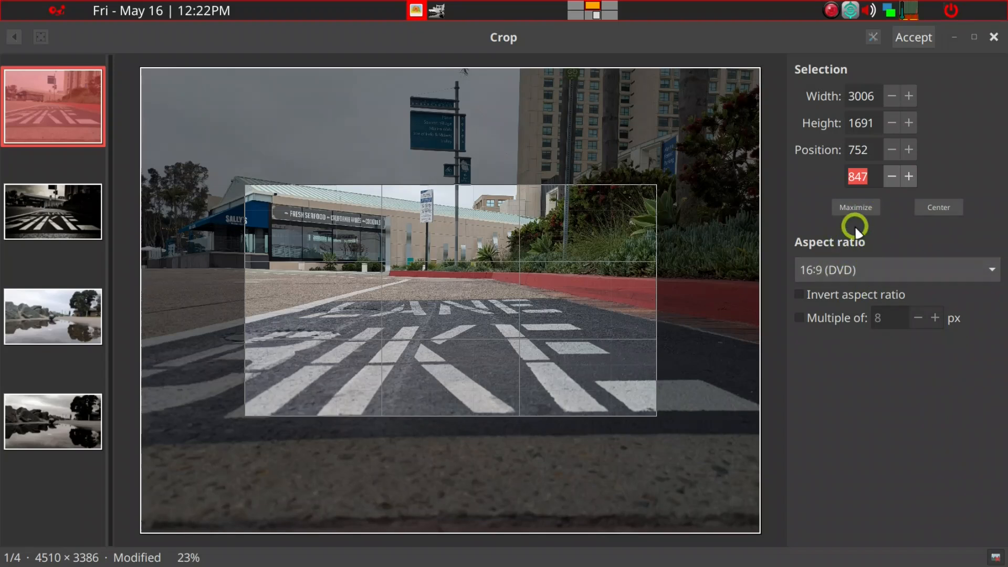
left_click(866, 206)
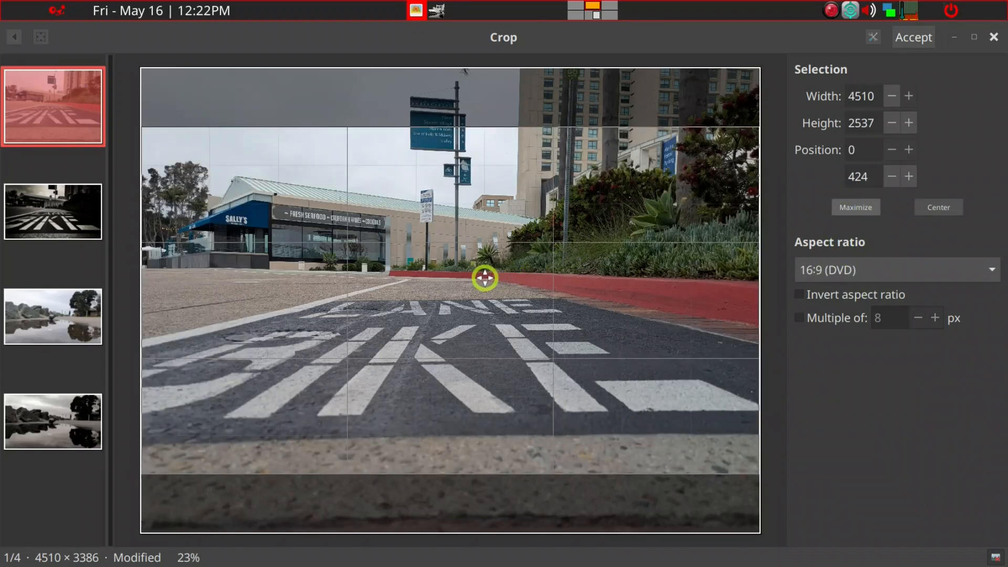
mouse_move(471, 279)
left_mouse_down()
mouse_move(476, 260)
mouse_move(467, 284)
left_mouse_up()
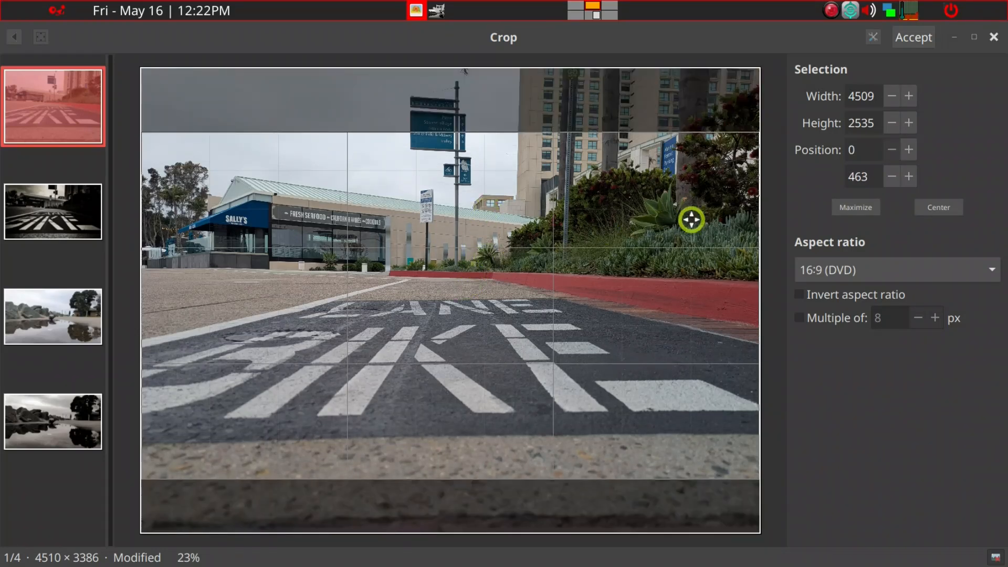
left_click(924, 37)
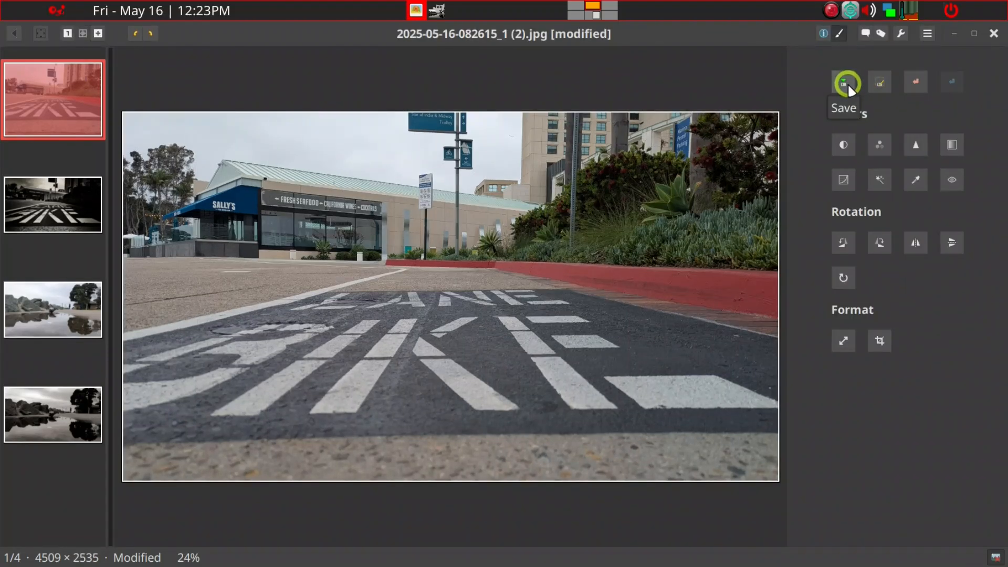
Compare the contrast presets and apply the Uniform adjustment to the bike lane photo.
left_click(842, 145)
left_click(849, 156)
left_click(867, 127)
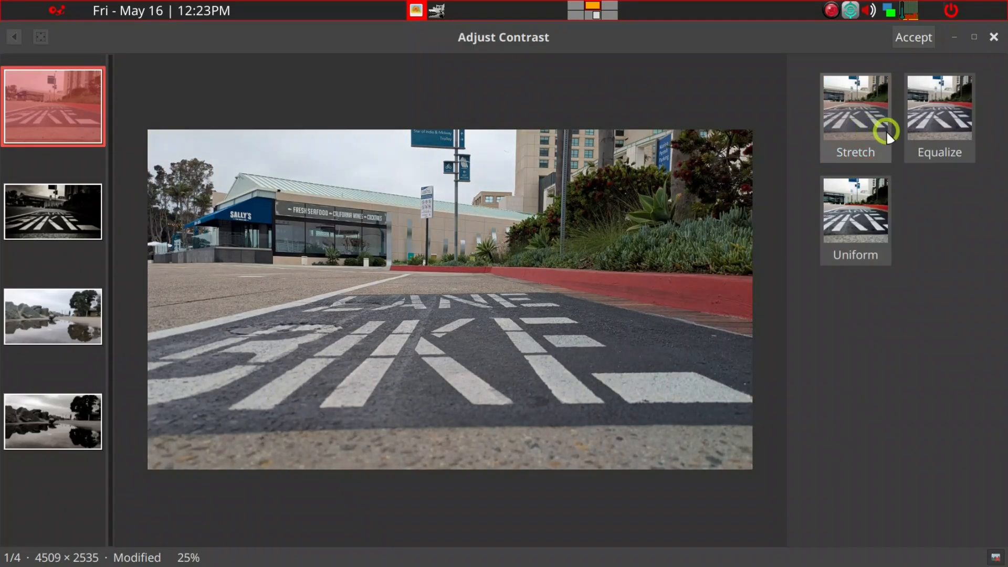
left_click(870, 120)
left_click(912, 120)
left_click(913, 121)
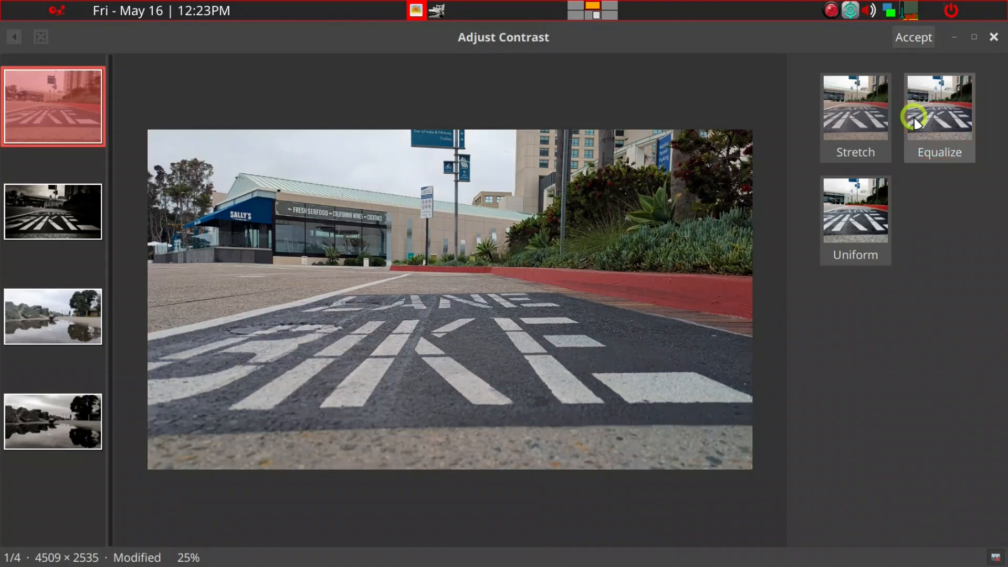
left_click(846, 216)
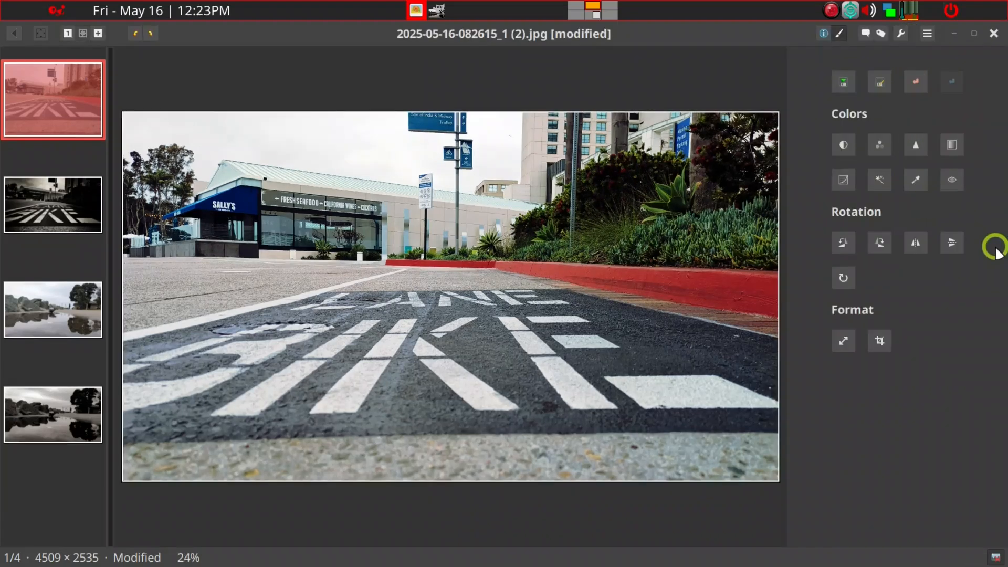
Compare the Saturation and Average grayscale methods, and convert the bike lane photo with the Brightness method.
left_click(954, 144)
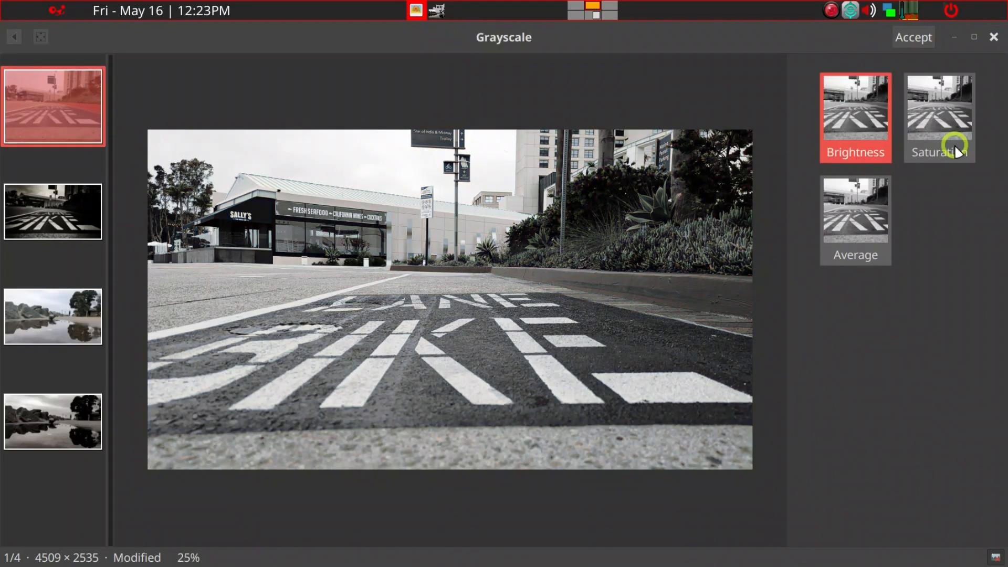
left_click(942, 157)
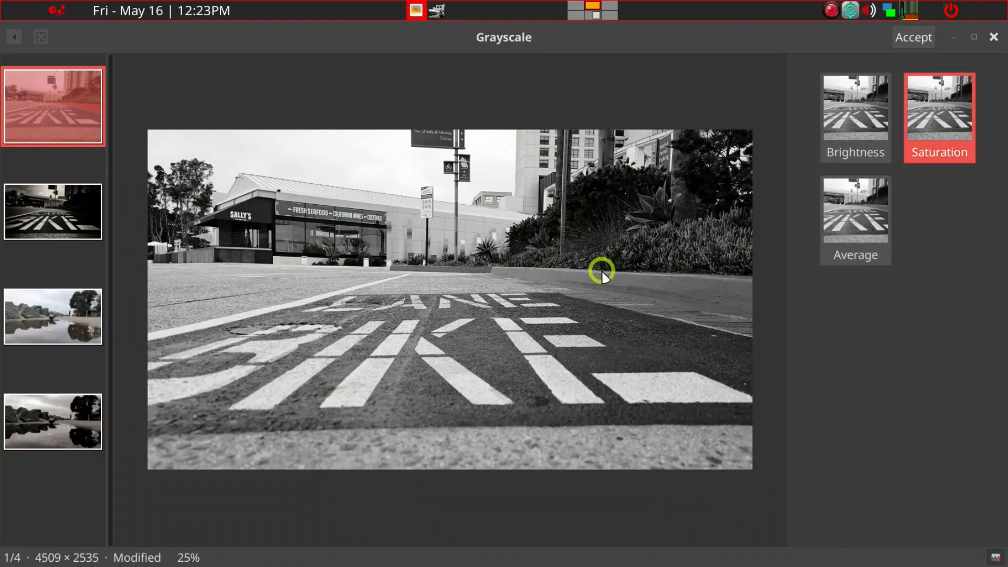
left_click(846, 128)
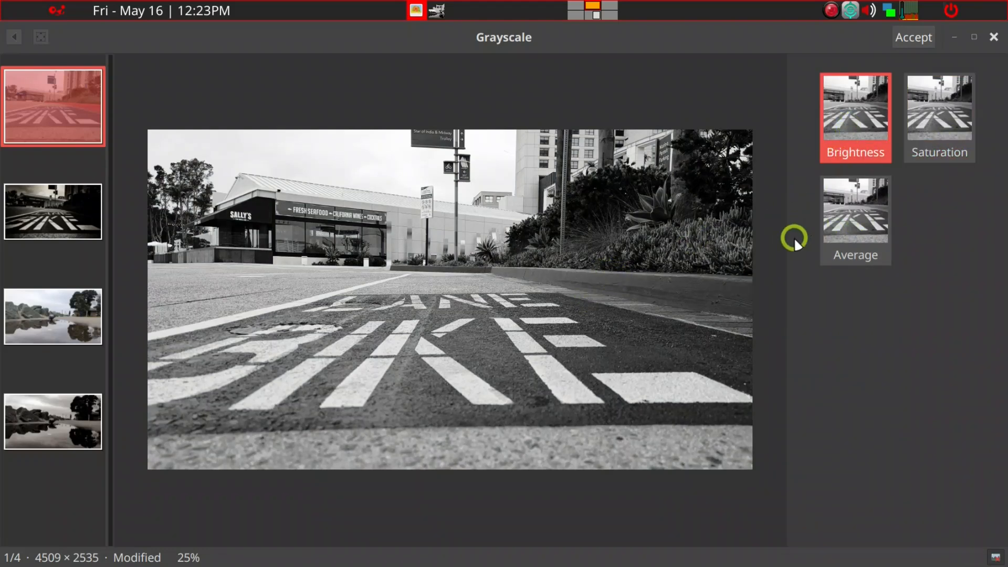
left_click(836, 227)
left_click(882, 115)
left_click(911, 119)
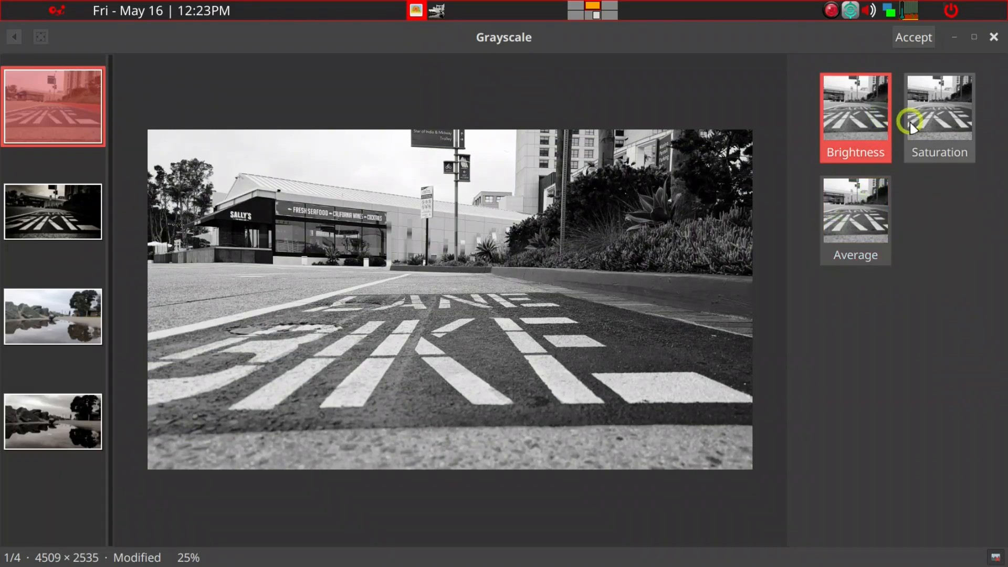
left_click(842, 243)
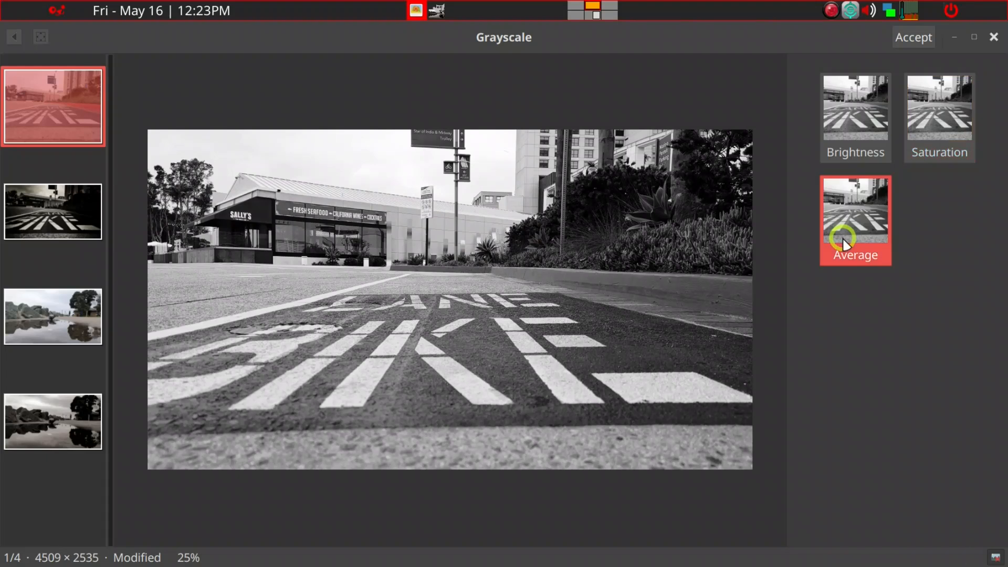
left_click(860, 113)
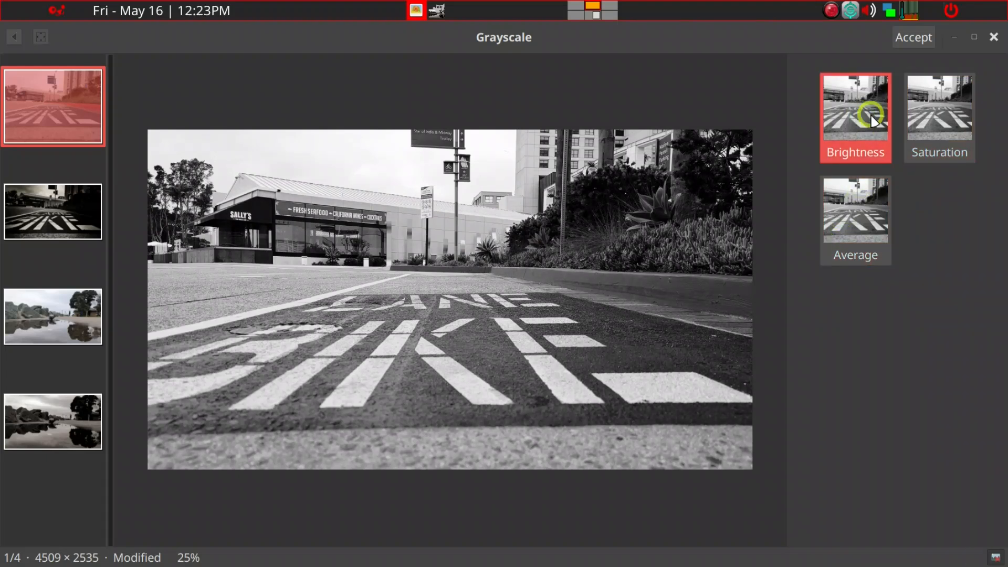
left_click(928, 37)
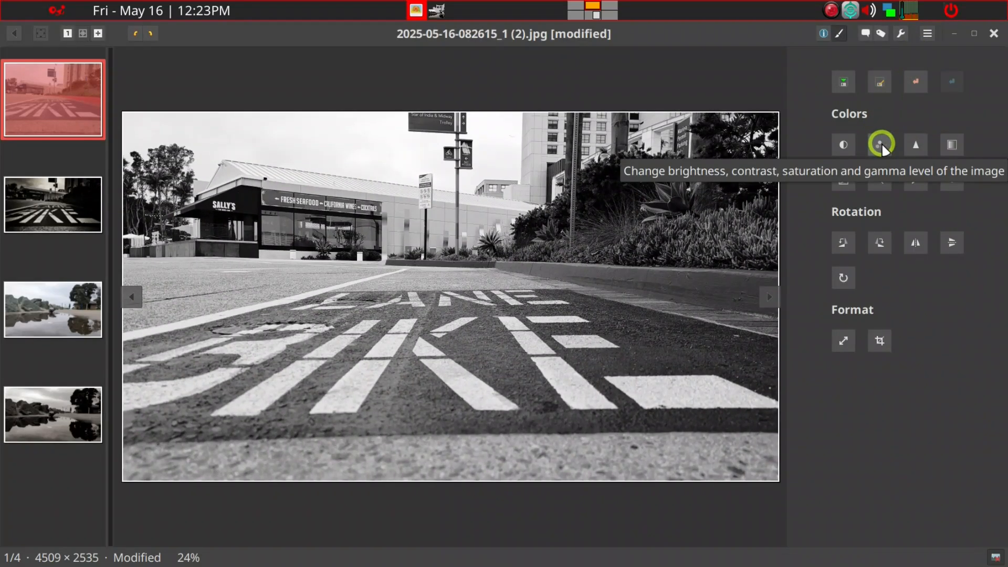
Adjust the photo's colors with gamma +22, contrast +20, Cyan-Red +9 and Yellow-Blue -10.
left_click(881, 143)
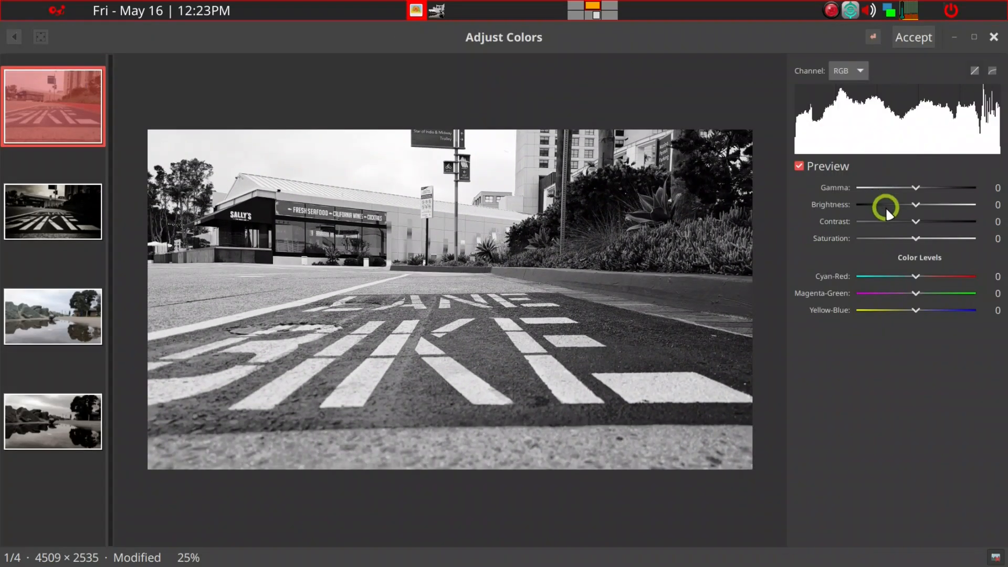
left_click_drag(917, 274, 922, 278)
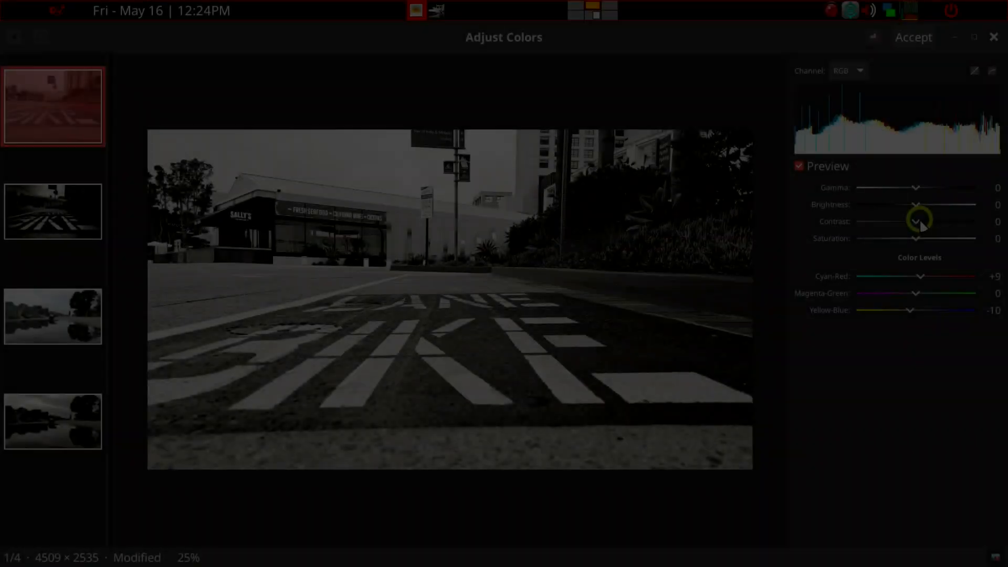
mouse_move(920, 221)
left_mouse_down()
mouse_move(934, 221)
mouse_move(915, 183)
mouse_move(924, 218)
left_mouse_up()
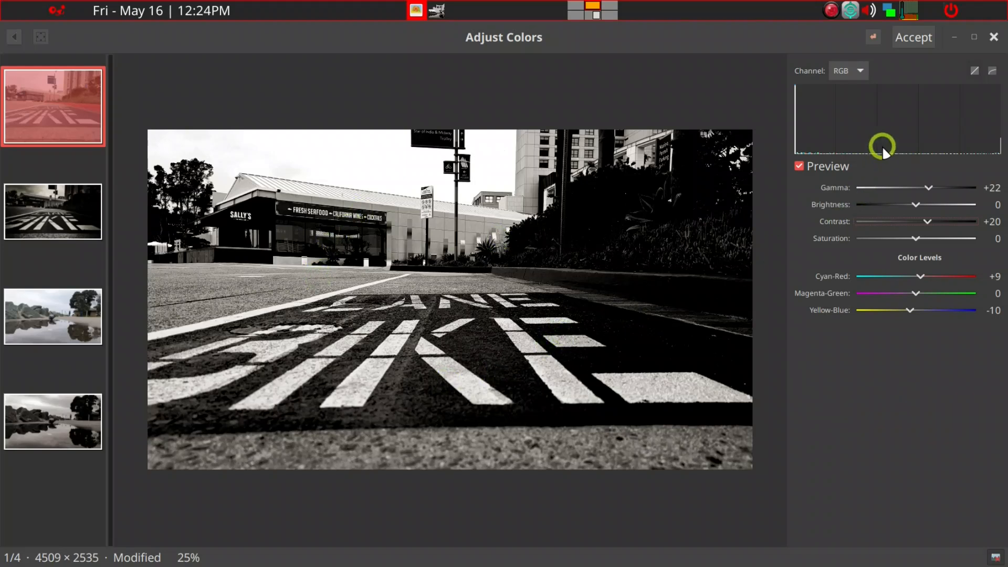
left_click(914, 37)
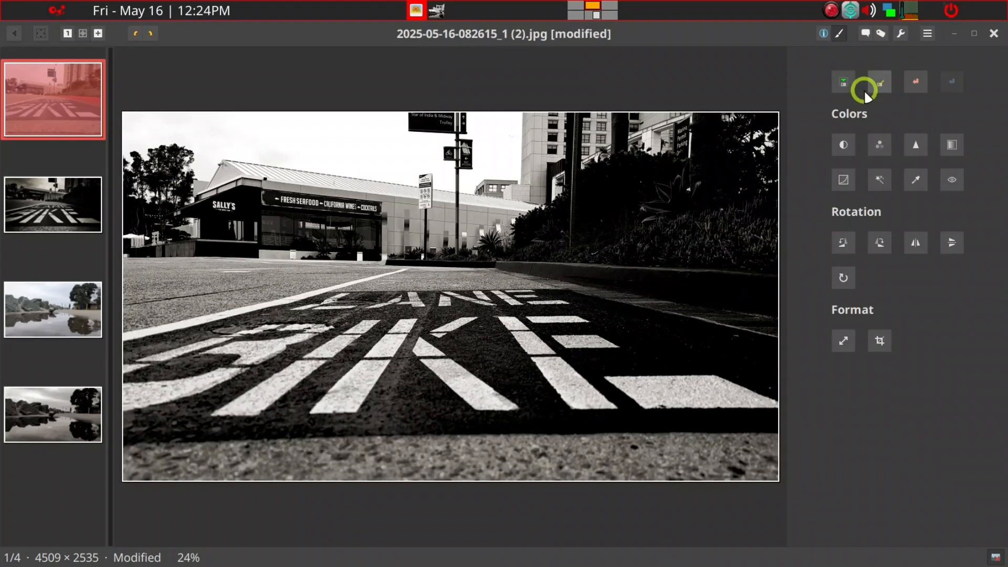
Preview the Warmer special effect, compare the photo with and without Vignette, and apply Vignette.
left_click(881, 175)
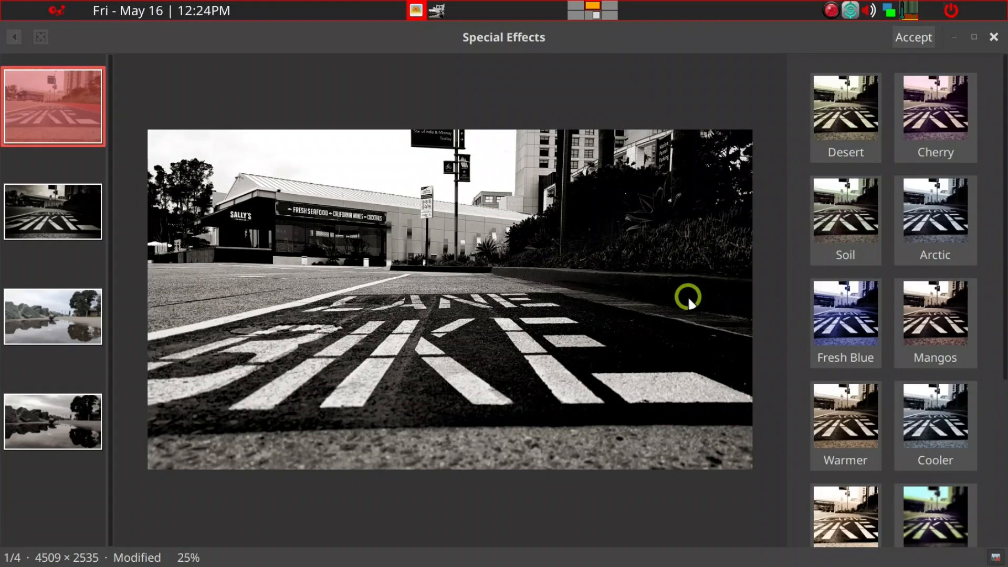
left_click(858, 427)
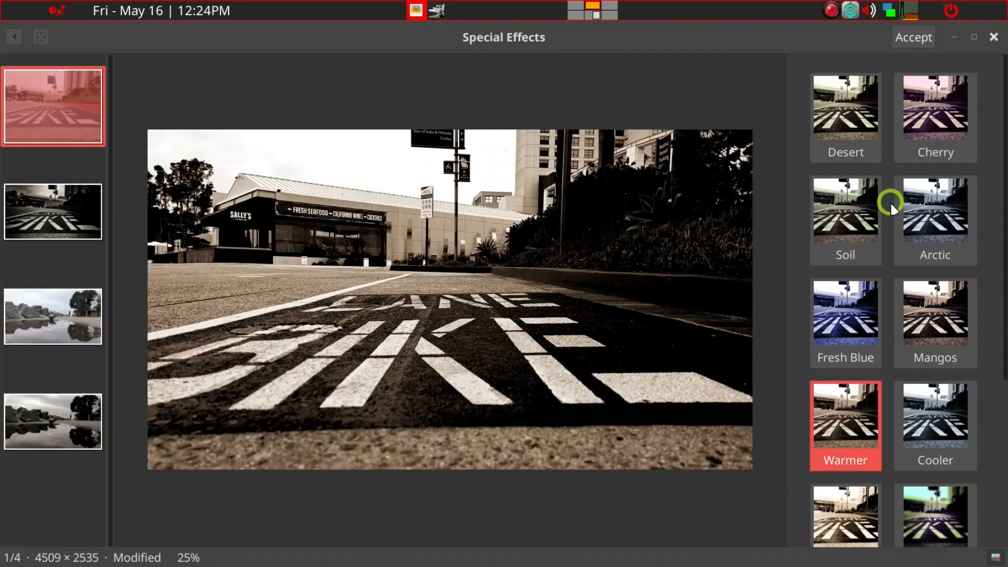
scroll(944, 468, "down", 4)
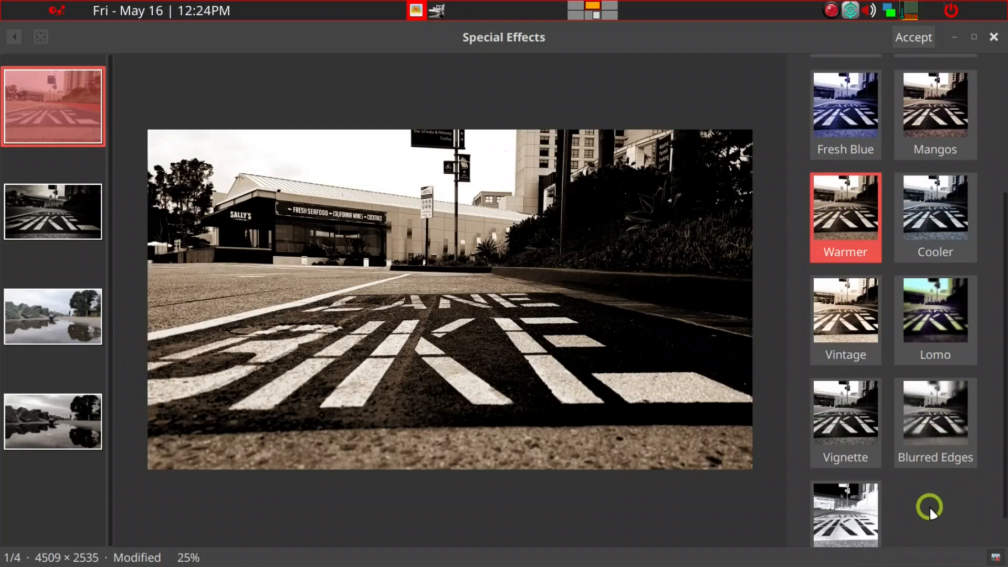
left_click(840, 420)
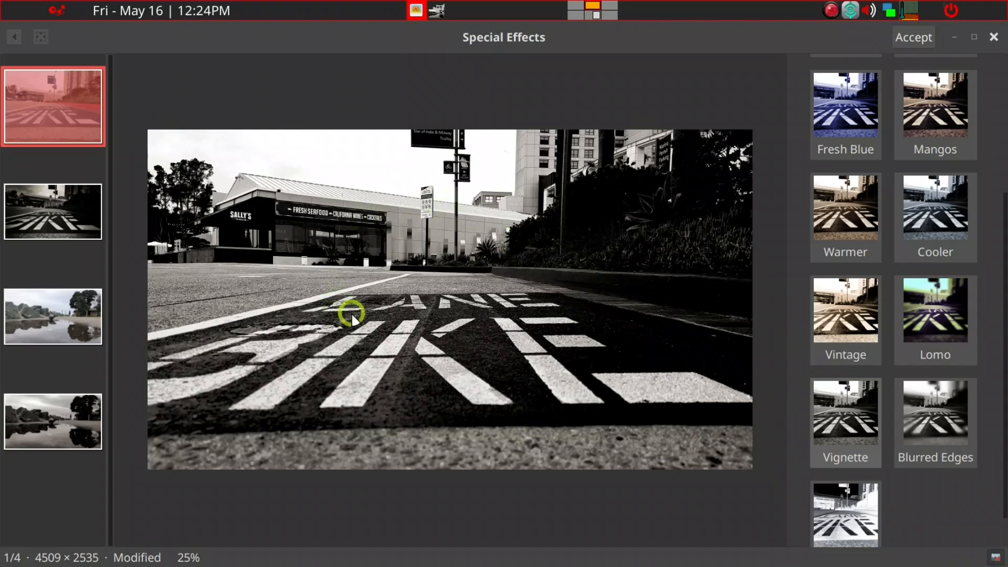
left_click(845, 432)
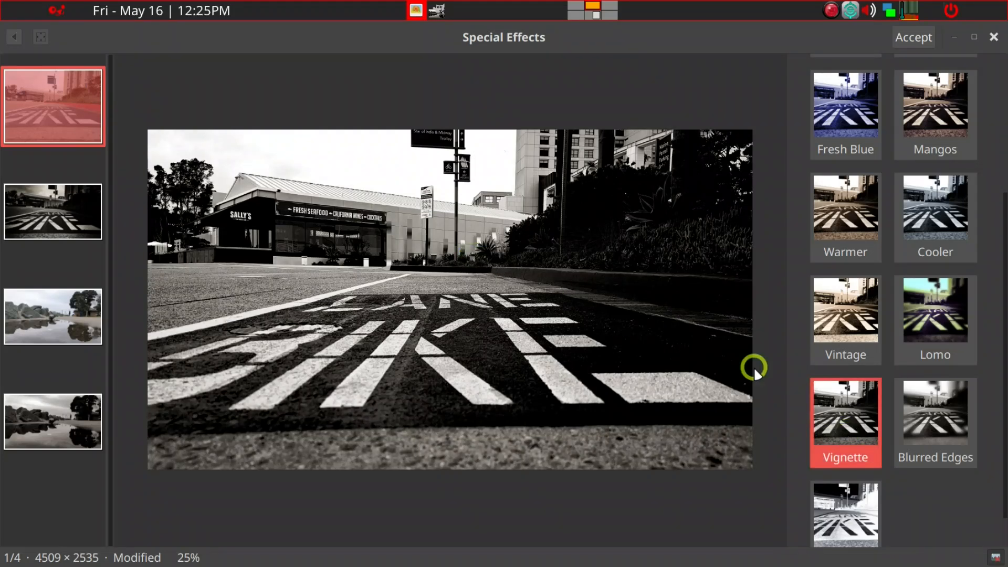
left_click(835, 430)
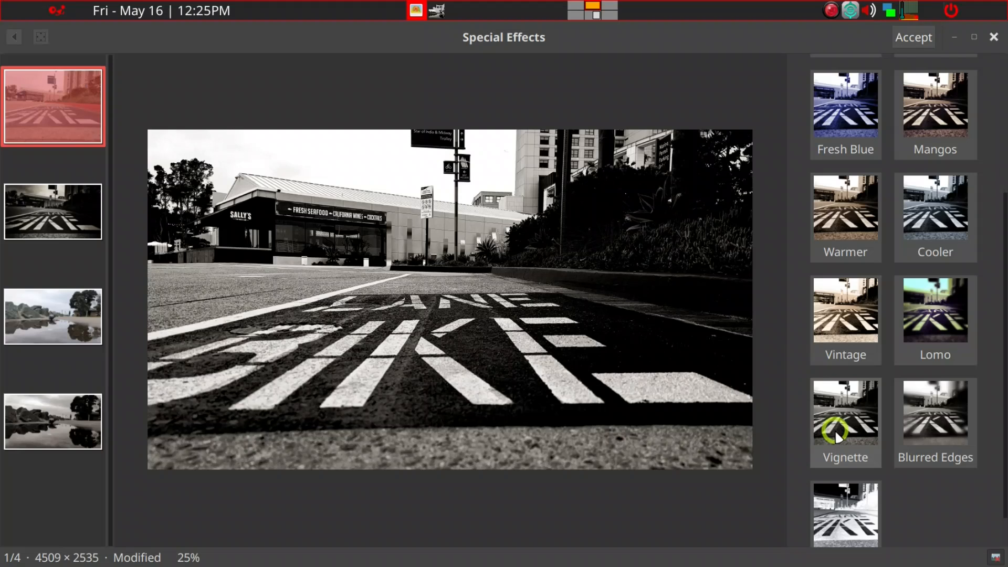
left_click(834, 429)
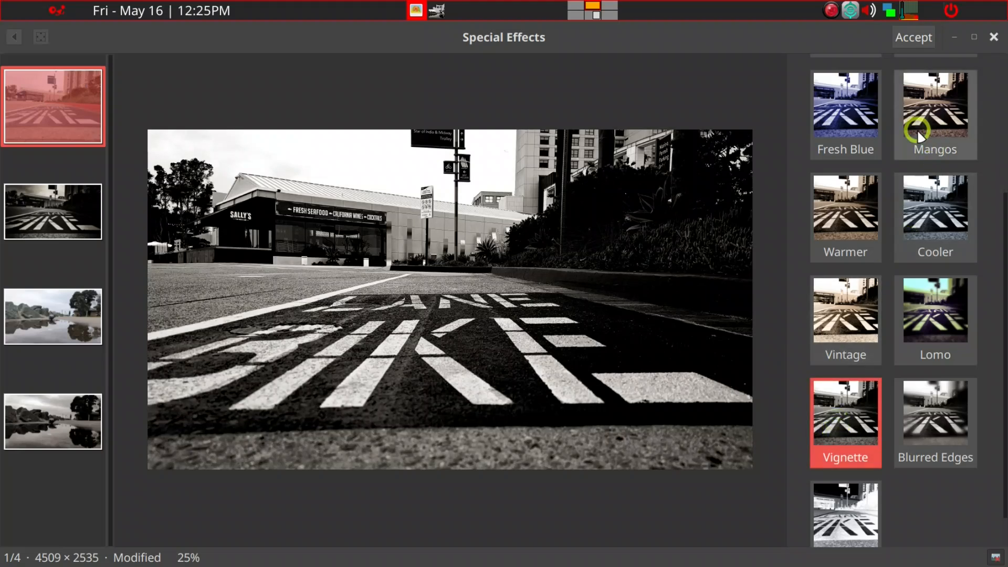
left_click(914, 42)
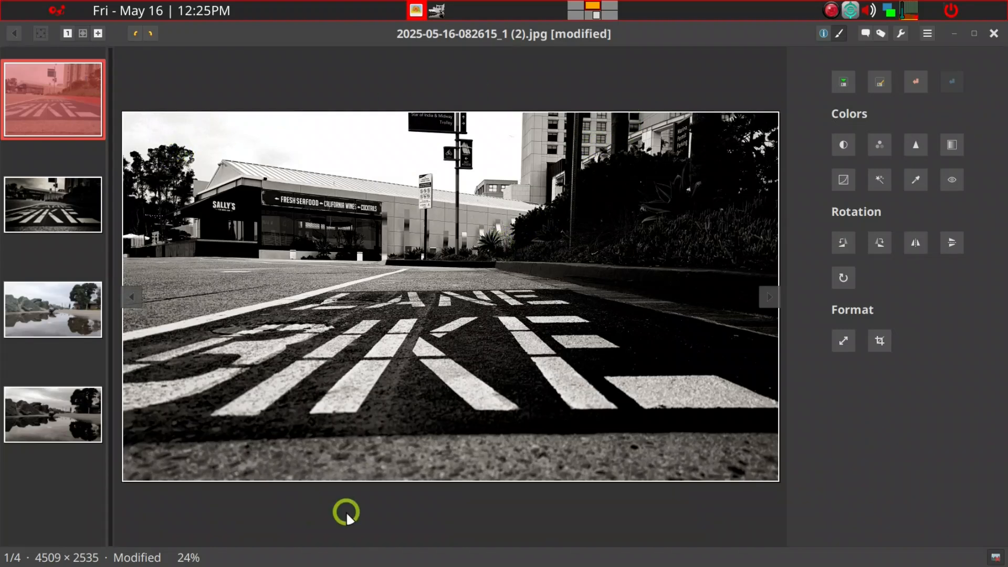
Apply the Vignette special effect to the bike lane photo once more and save the photo.
left_click(877, 181)
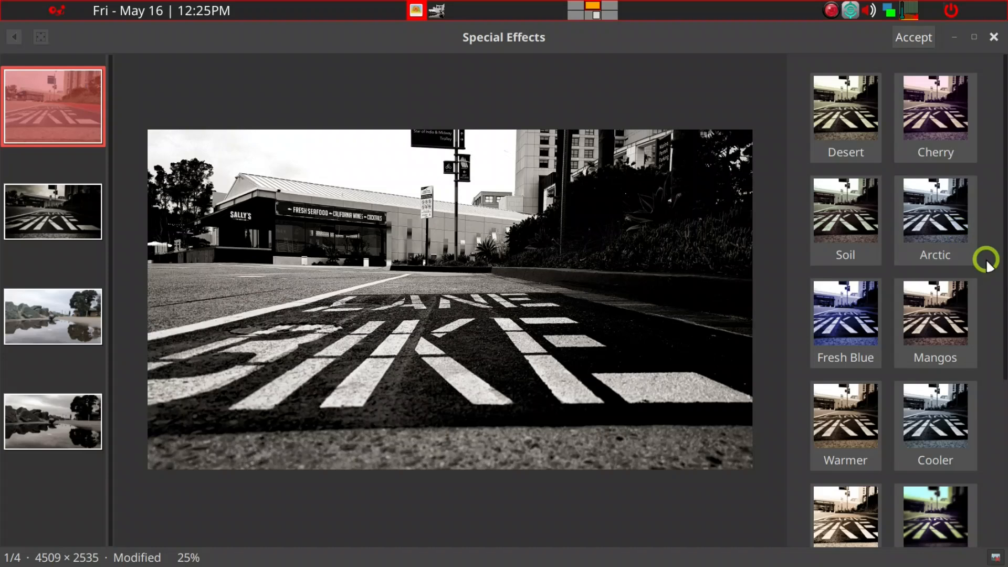
scroll(853, 436, "down", 3)
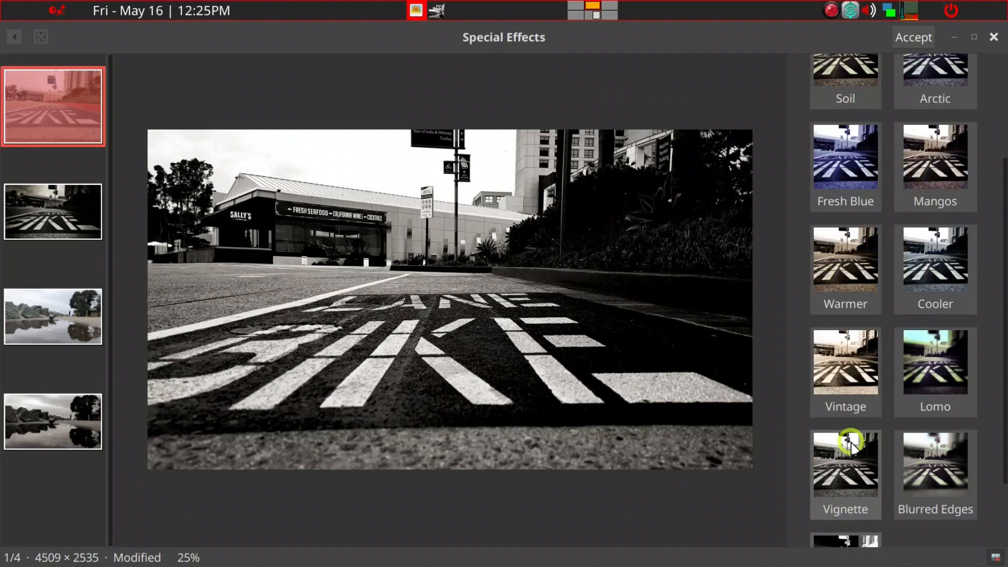
left_click(835, 481)
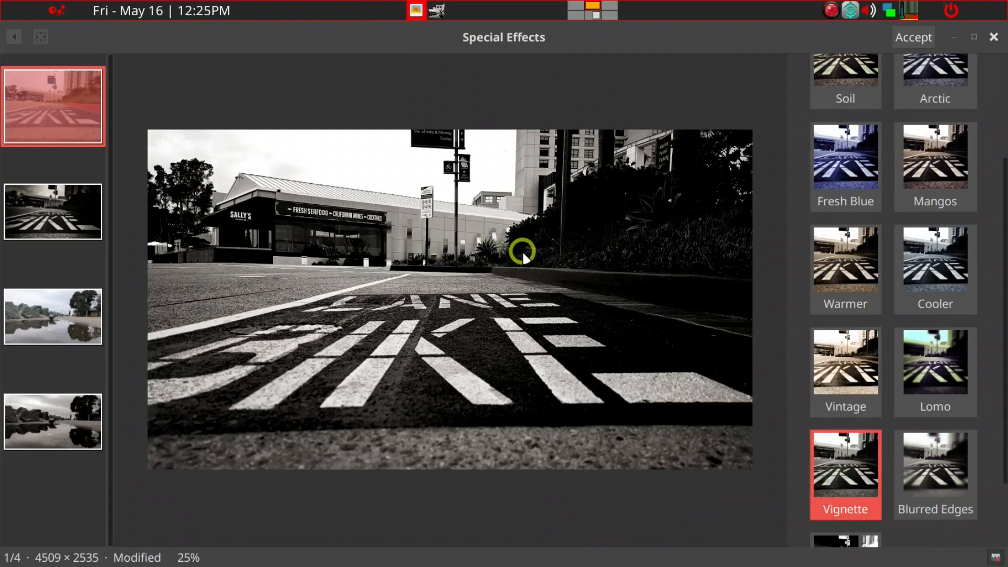
left_click(914, 38)
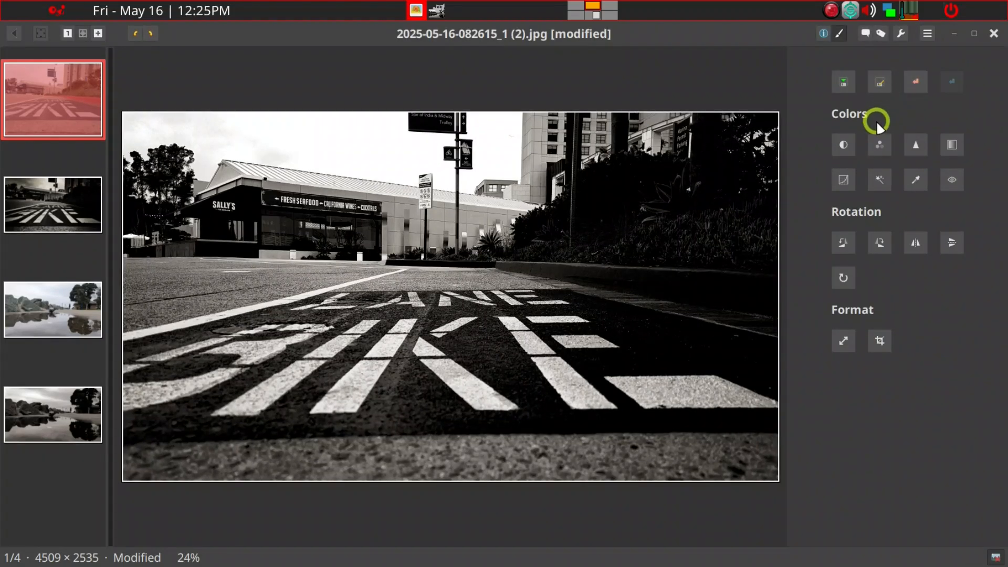
left_click(846, 80)
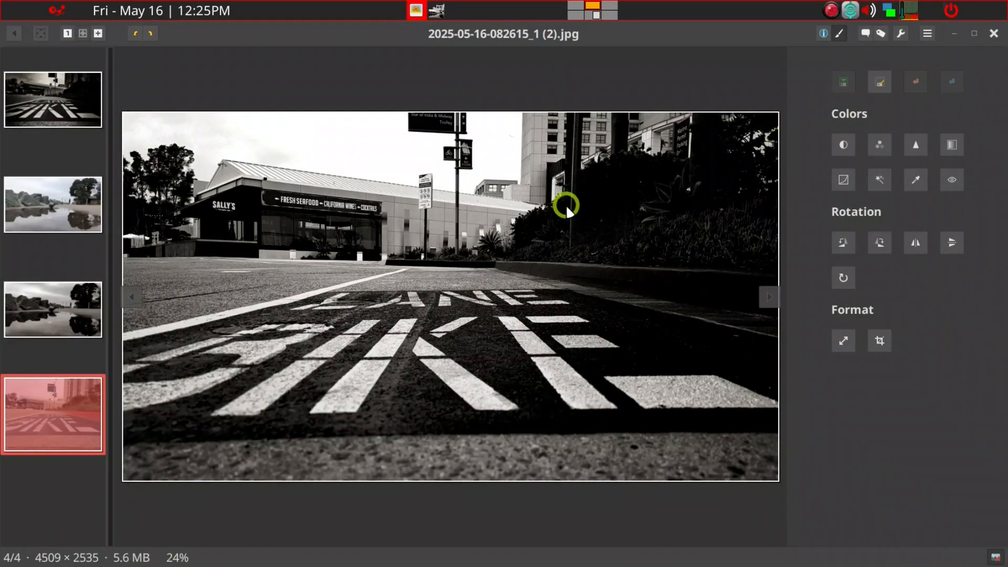
Browse through the edited bike lane and puddle photos to compare the versions.
scroll(559, 212, "up", 2)
scroll(559, 212, "down", 2)
left_click(78, 112)
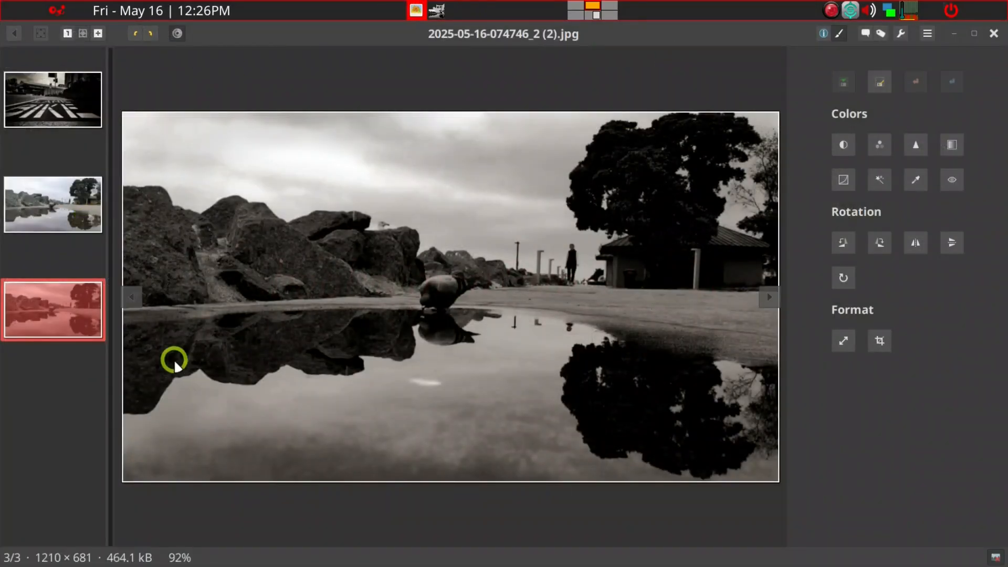
Review the slideshow transition effects in the Presentation preferences, keeping Cube from bottom, and close the preferences.
left_click(928, 33)
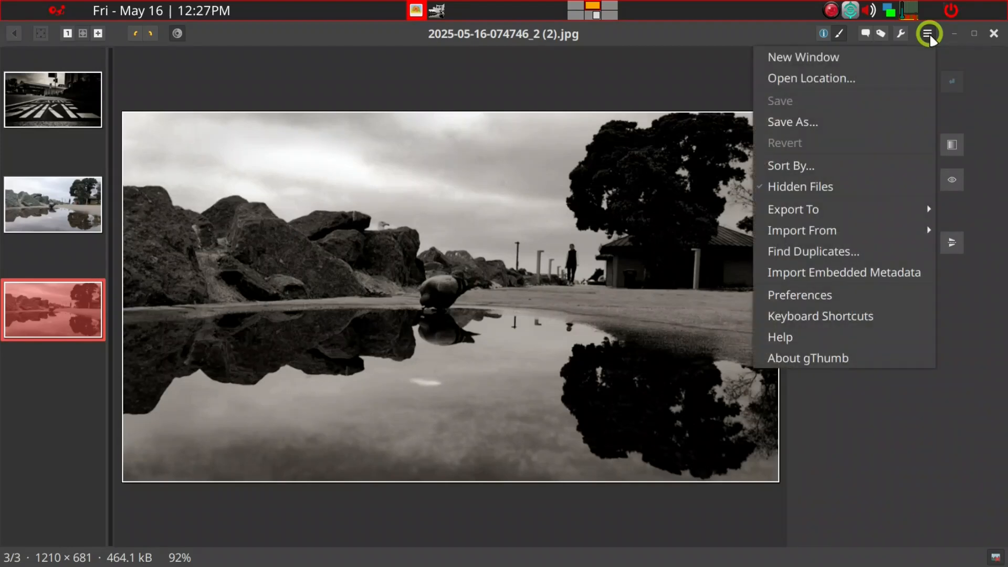
left_click(781, 303)
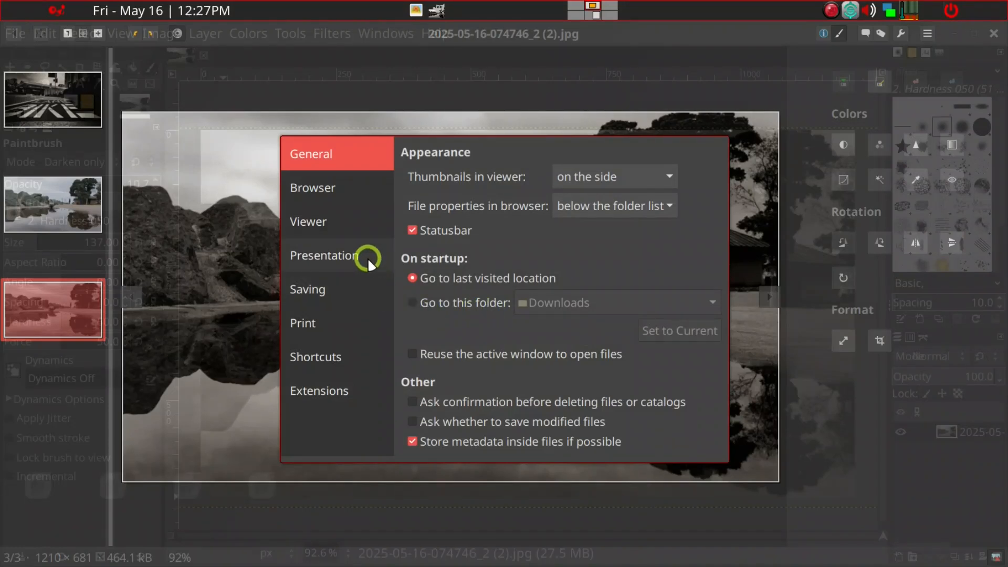
left_click(361, 254)
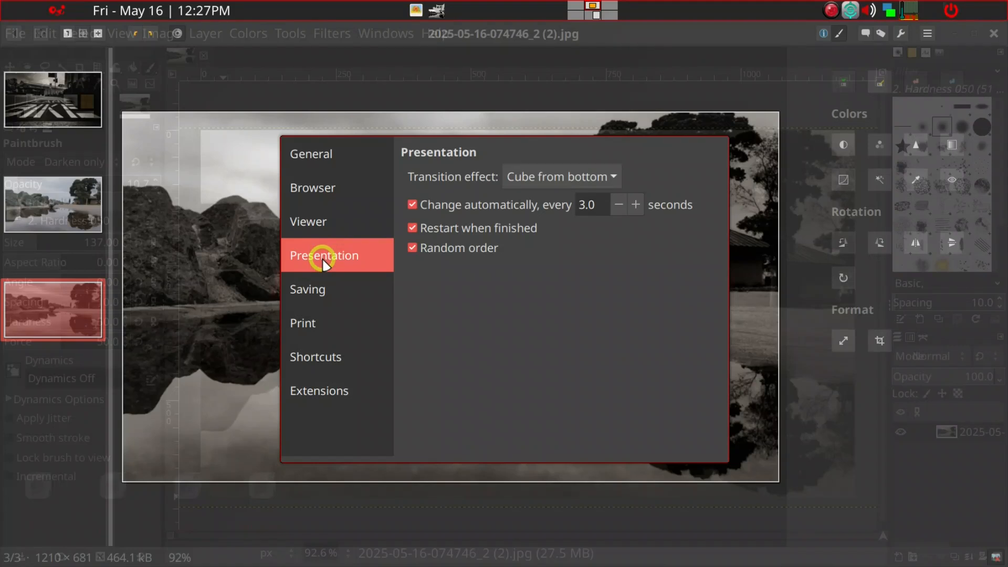
left_click(551, 181)
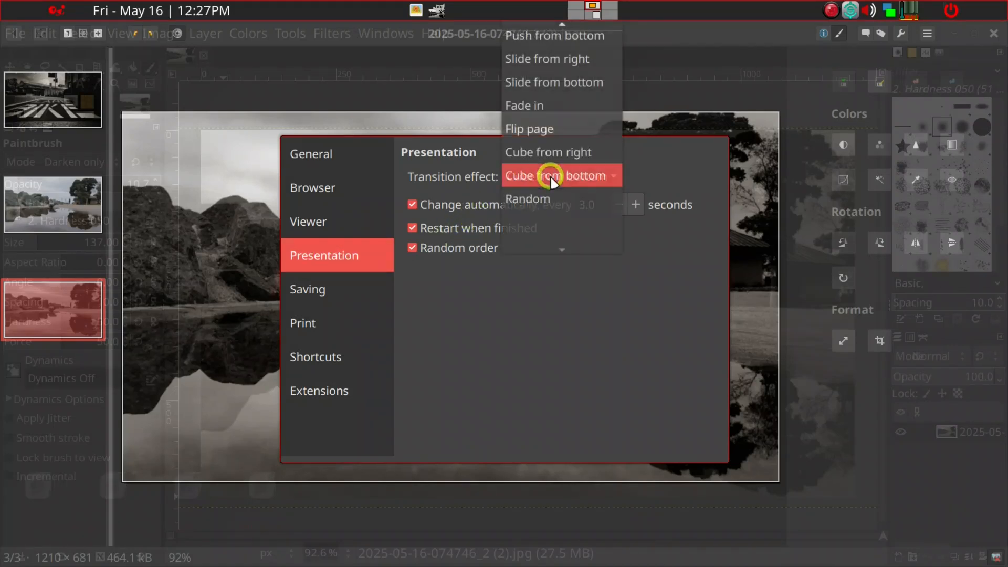
left_click(551, 176)
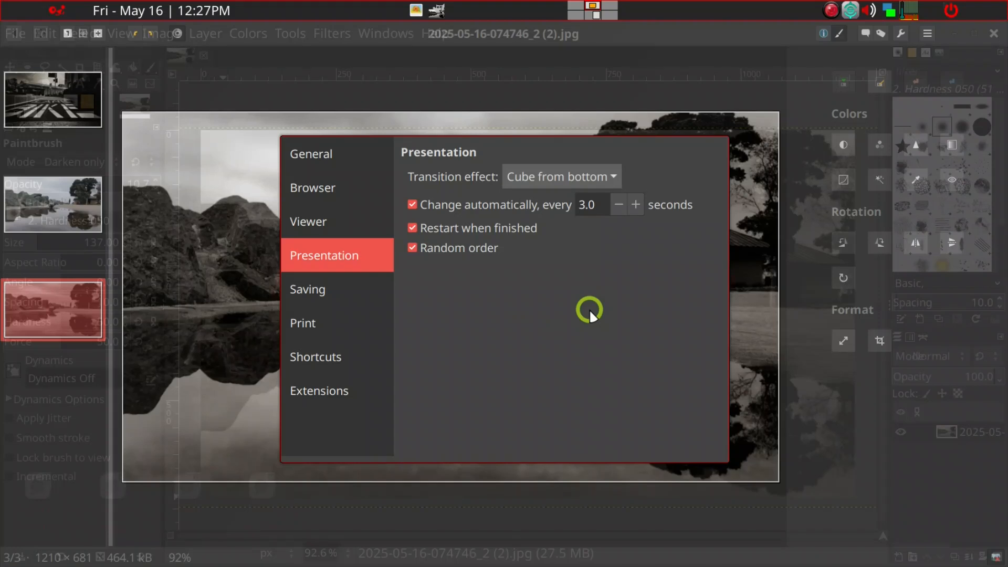
key("Escape")
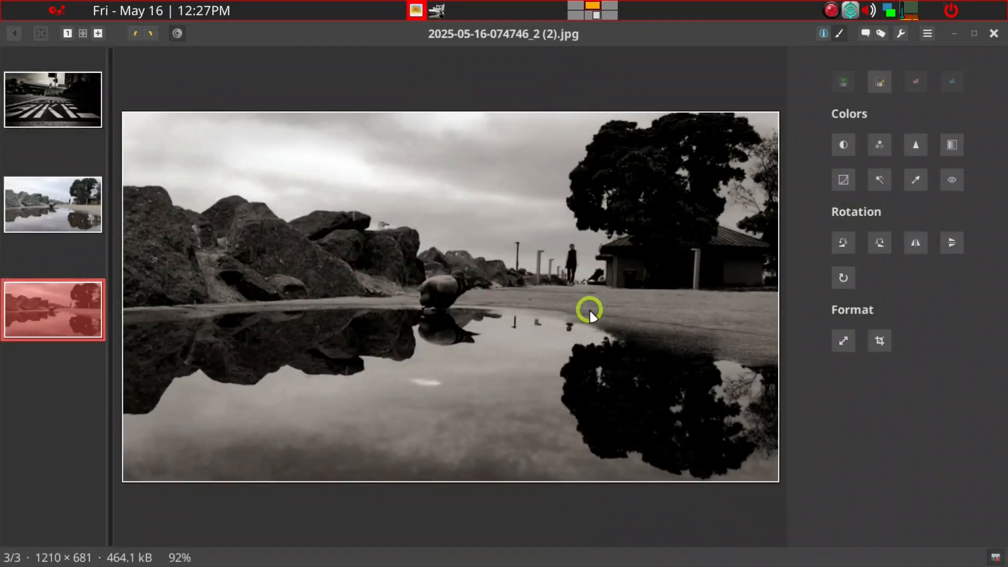
Start the full-screen slideshow of the photos and go through the color and grayscale puddle versions.
key("F5")
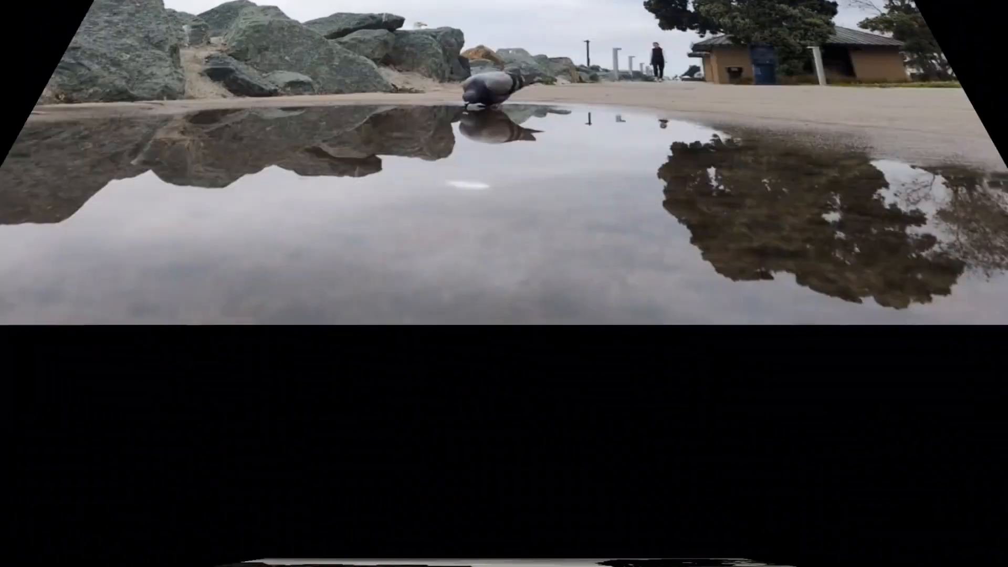
key("space")
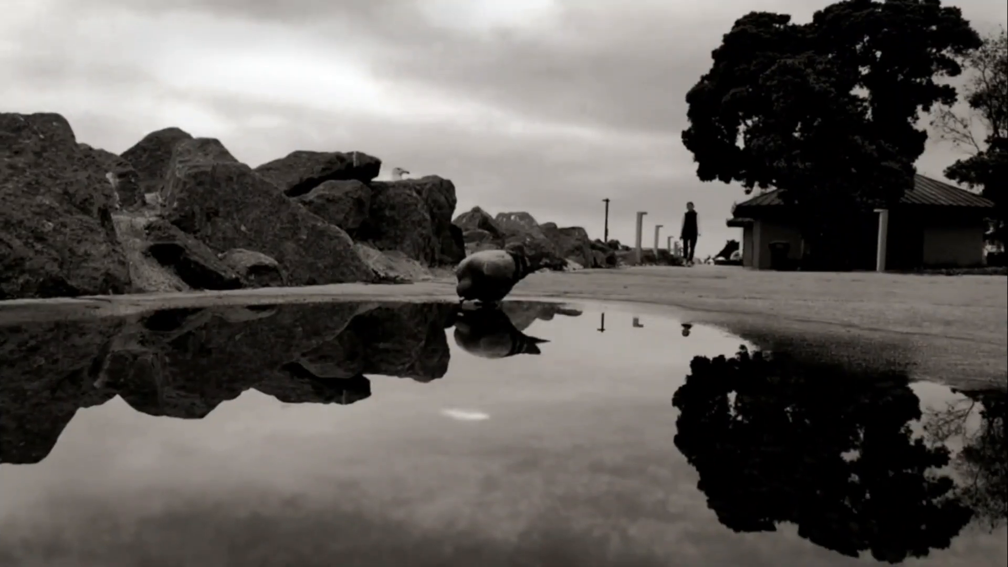